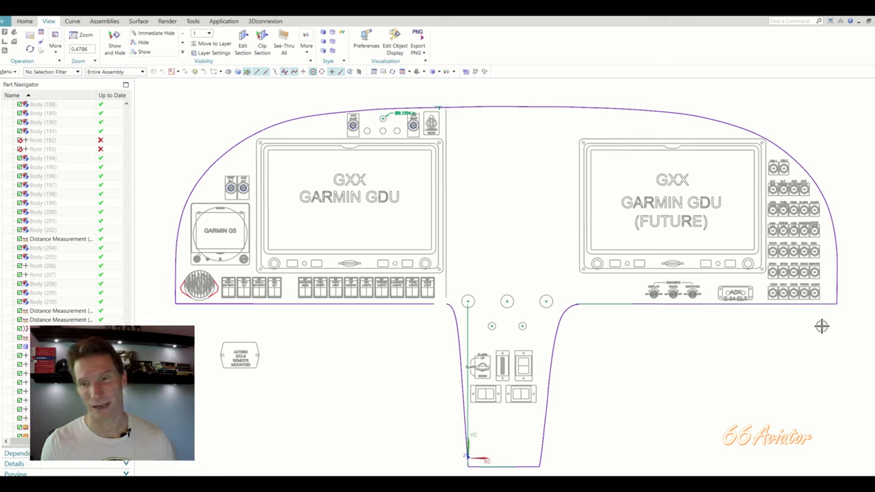
Make layers 2 through 51 visible so the bodies of the earlier panel design are displayed.
scroll(816, 326, down, 5)
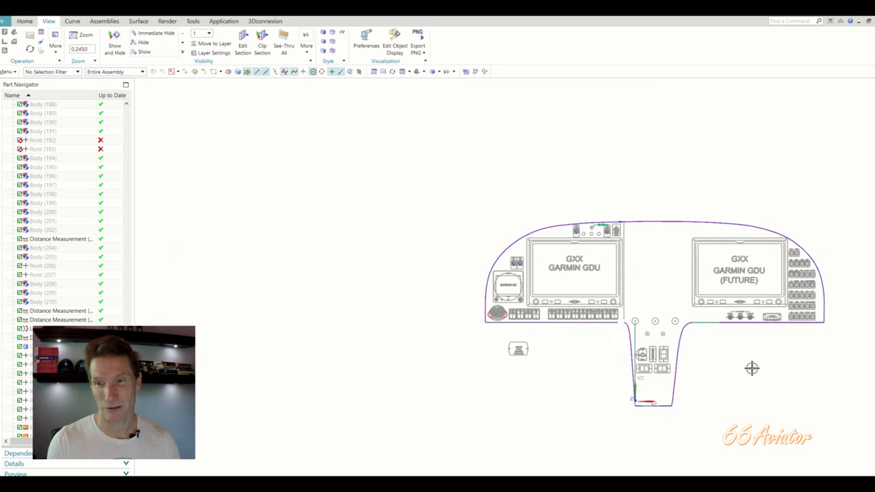
scroll(752, 369, up, 10)
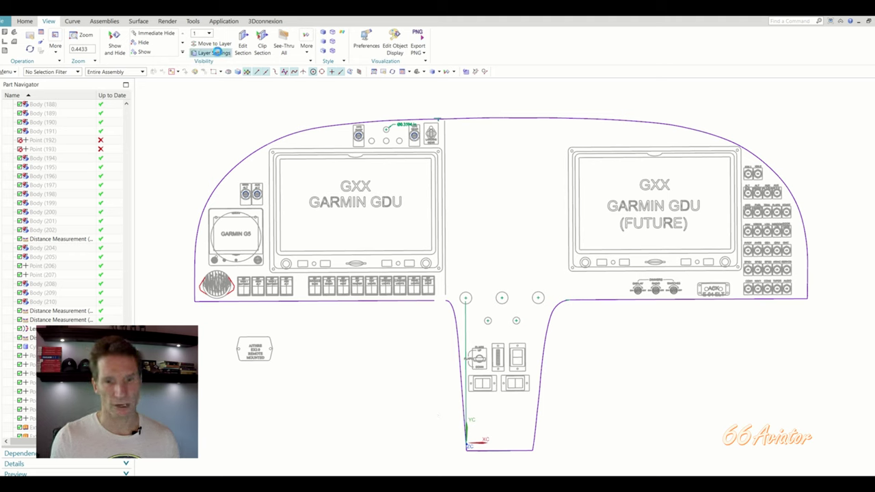
click(217, 53)
click(444, 242)
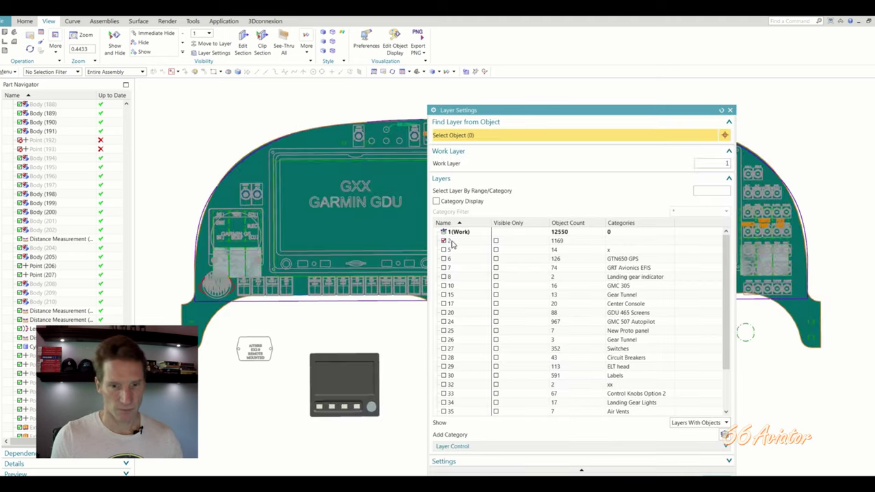
scroll(461, 403, down, 2)
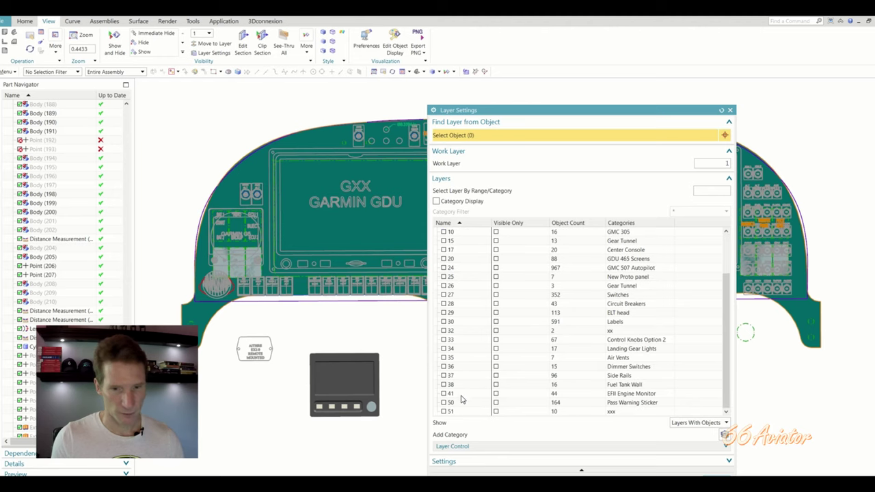
shift+click(460, 412)
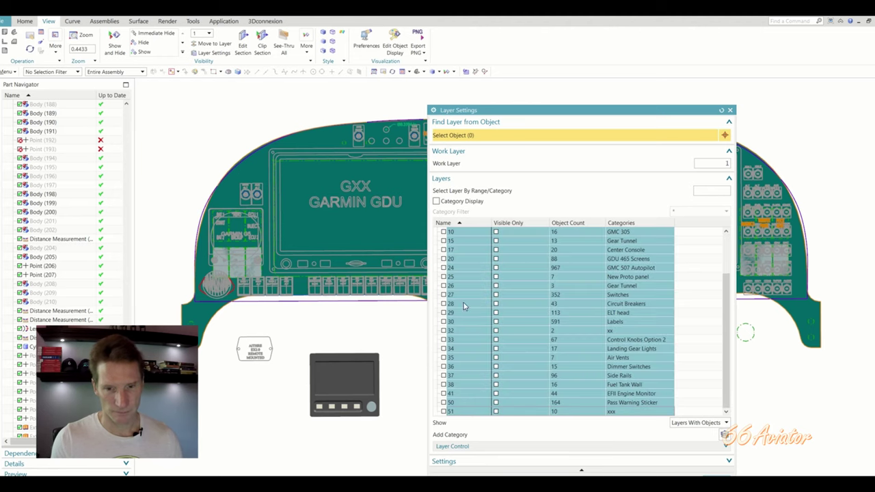
click(443, 404)
scroll(463, 236, up, 2)
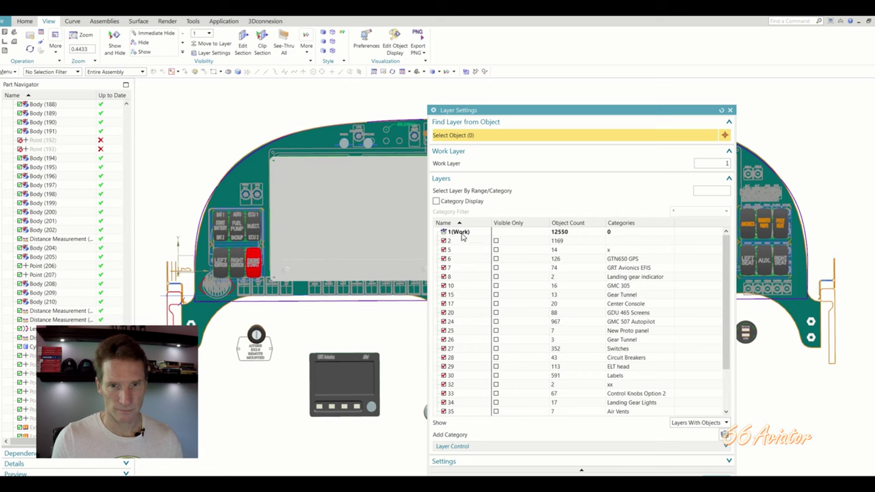
Make layer 2 the work layer and hide layer 1.
double_click(458, 241)
click(444, 232)
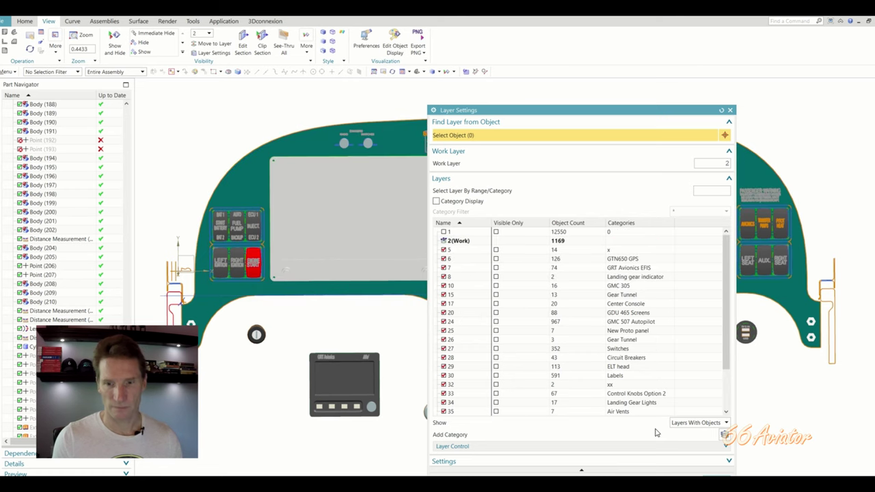
key(Escape)
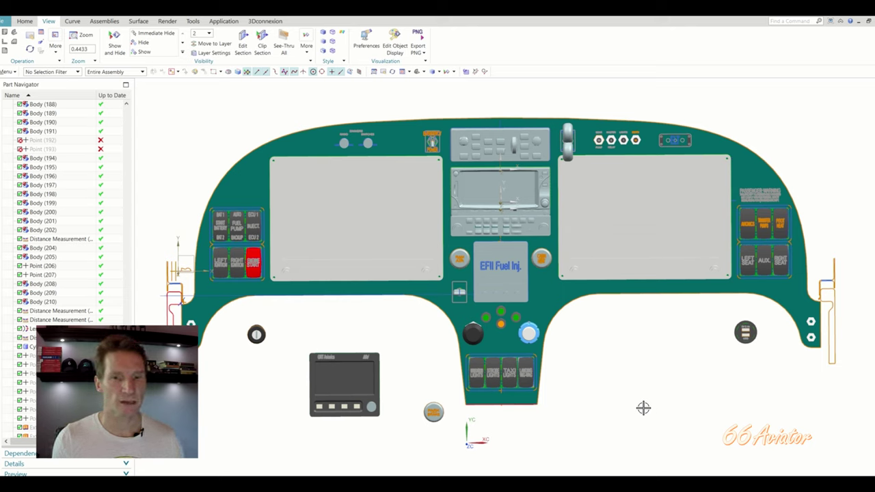
Examine the green instrument panel's layout, including its switch groups, centre stack and the loose components below it.
scroll(643, 408, up, 5)
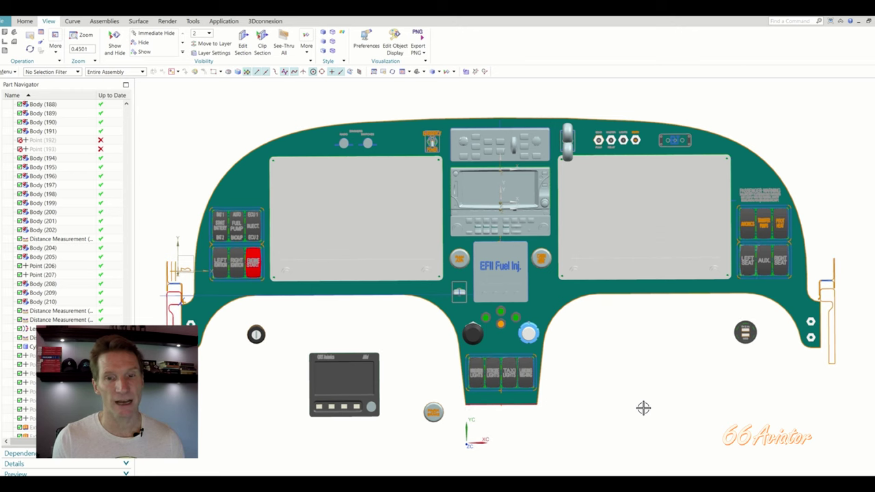
scroll(644, 268, up, 3)
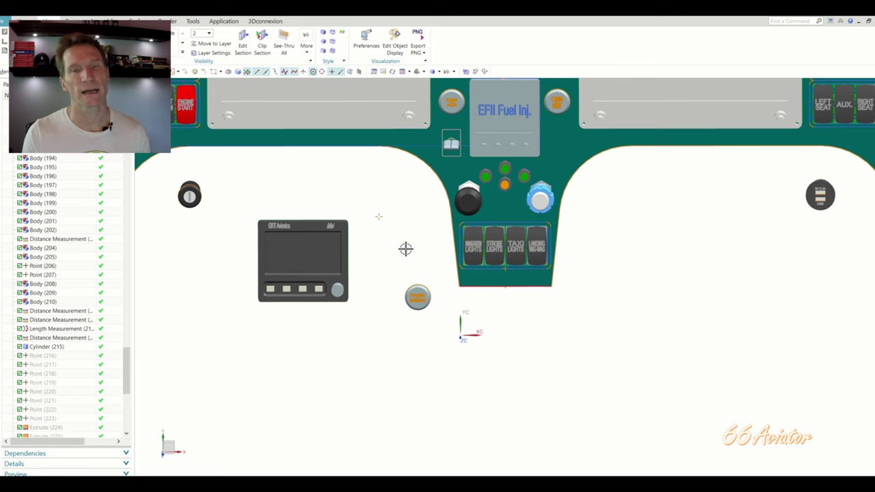
scroll(700, 294, down, 5)
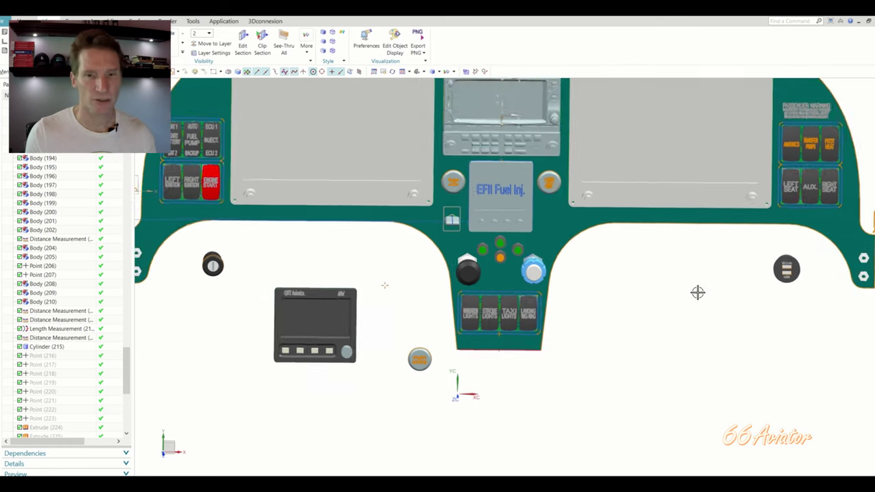
scroll(611, 219, up, 3)
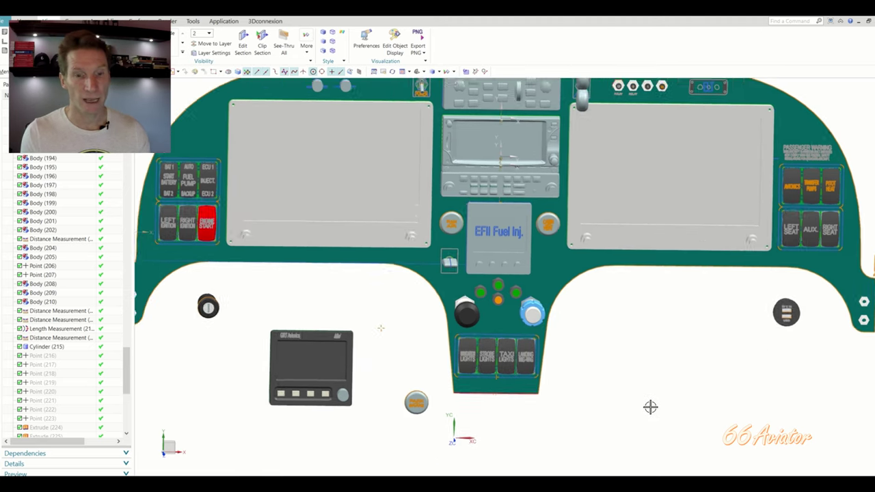
scroll(648, 406, up, 3)
scroll(440, 438, up, 2)
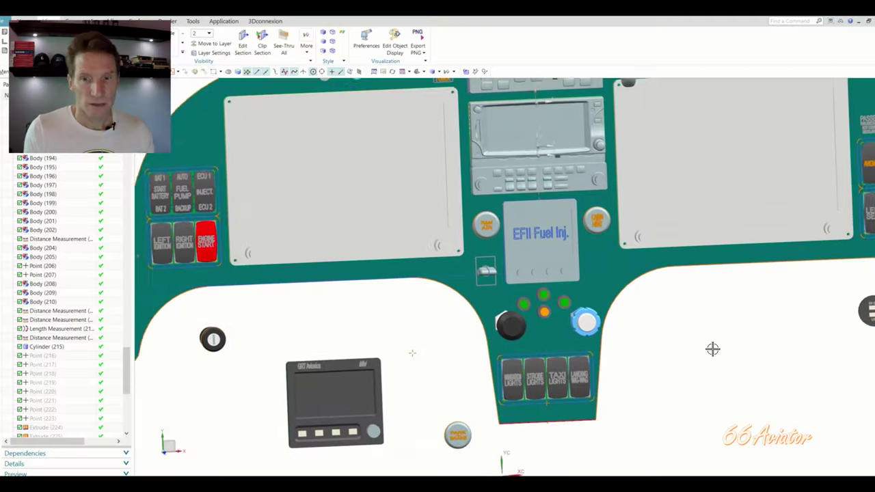
scroll(713, 348, down, 5)
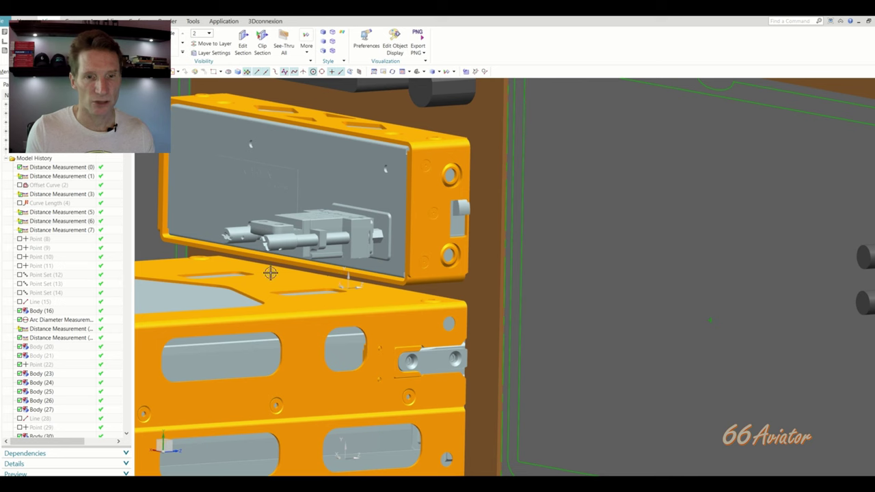
Examine from the side how far the orange avionics trays reach behind the brown panel towards the grey structure.
scroll(362, 345, down, 10)
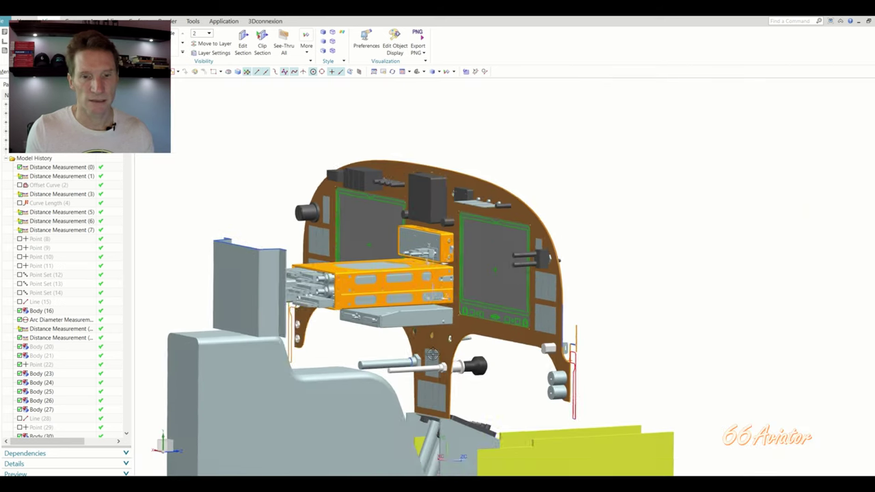
middle_drag(432, 354, 366, 247)
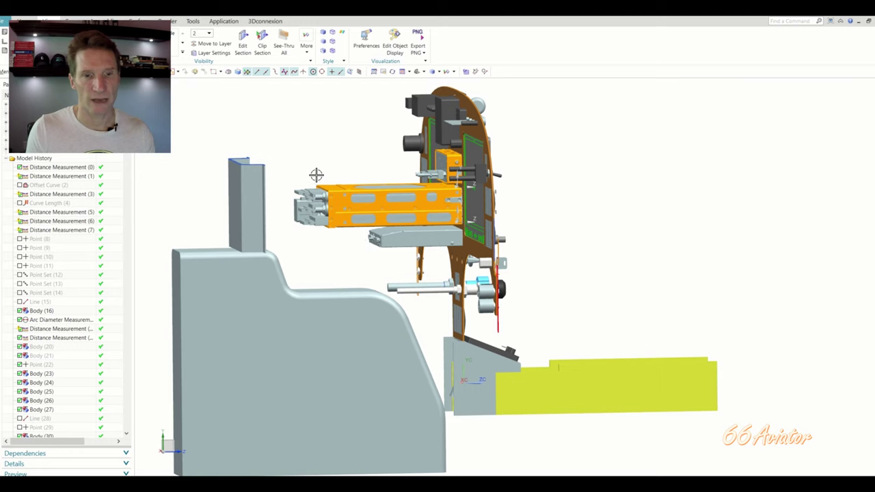
middle_drag(593, 259, 638, 255)
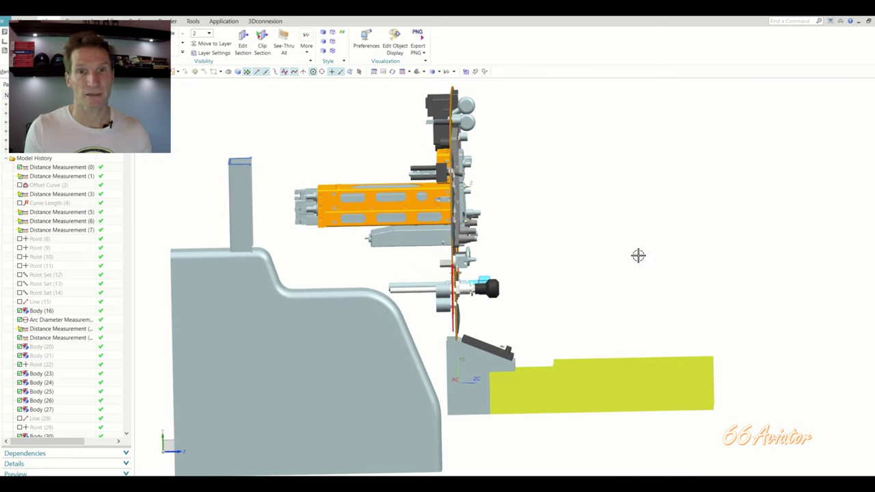
click(350, 196)
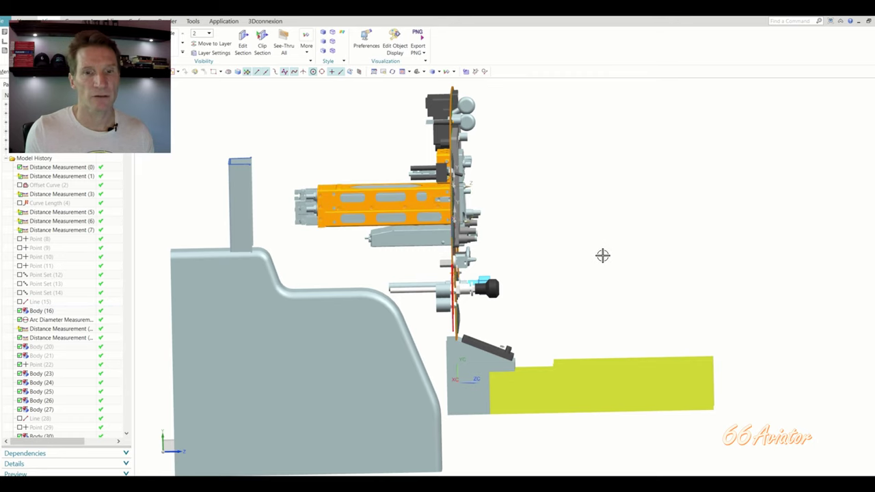
middle_drag(603, 256, 603, 255)
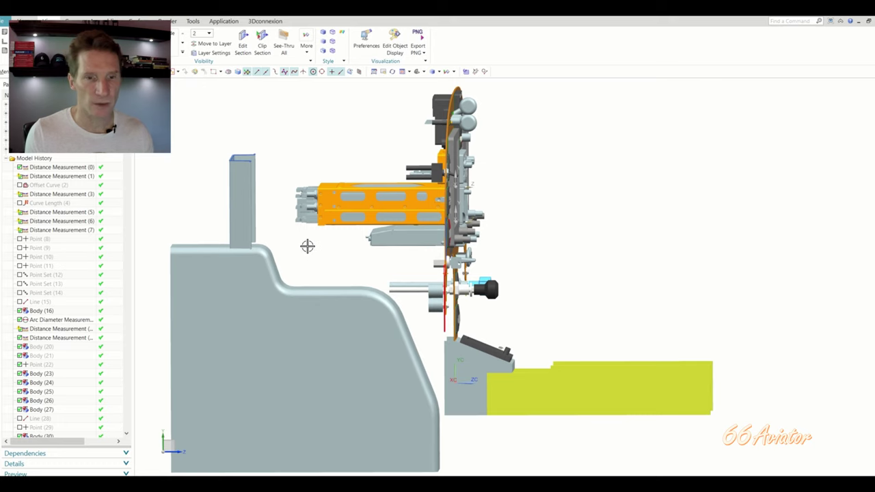
middle_drag(325, 247, 342, 163)
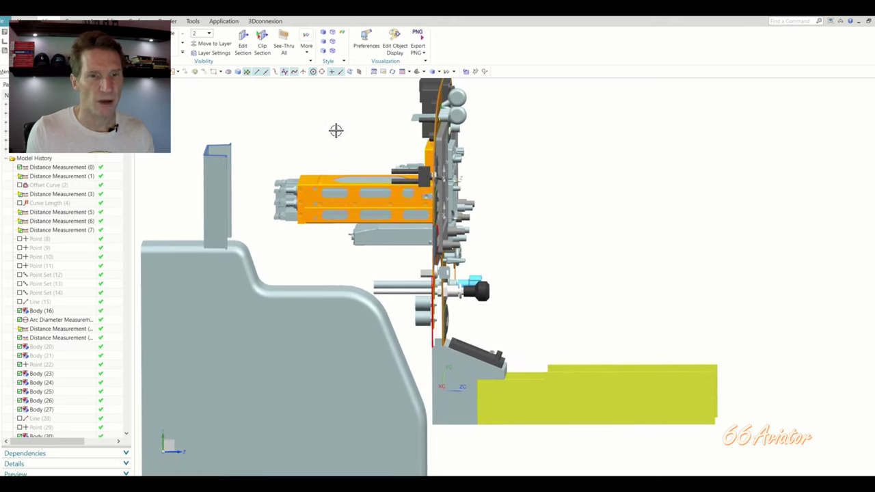
Examine the front of the brown panel, focusing on the pilot-side ignition, battery, fuel pump and emergency power switches.
middle_drag(526, 182, 531, 183)
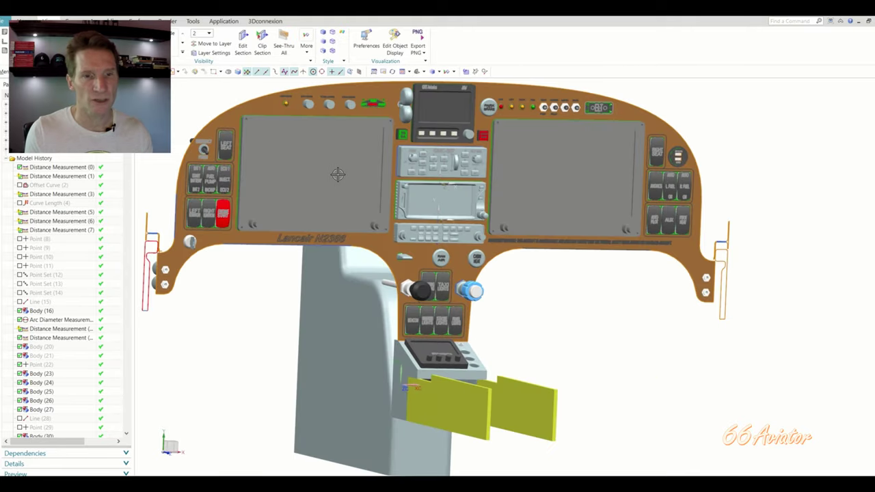
click(335, 177)
click(511, 269)
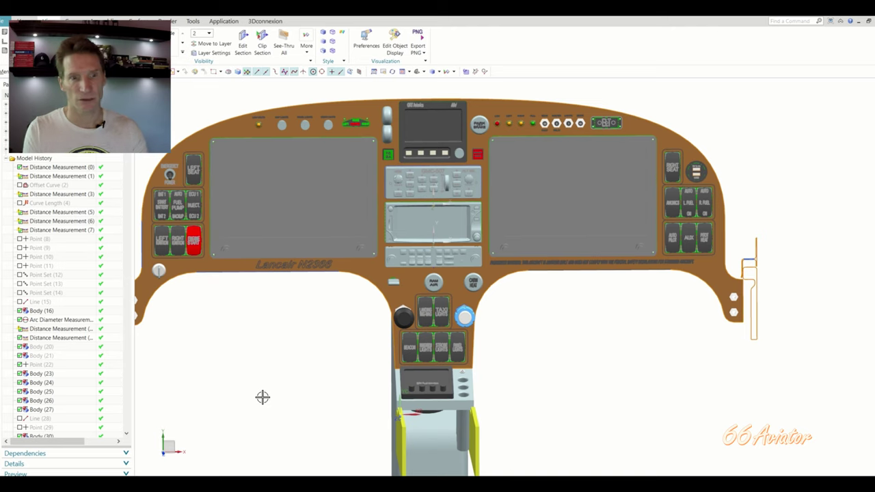
scroll(248, 357, up, 2)
shift+middle_drag(248, 357, 349, 397)
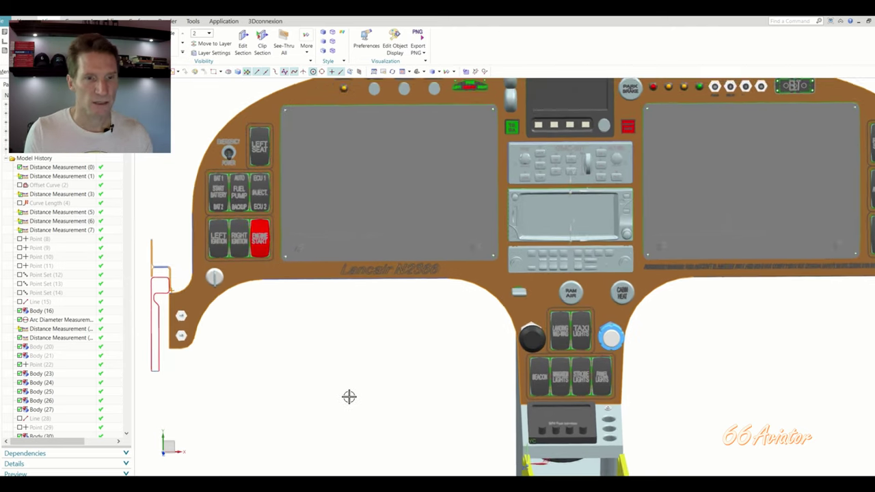
scroll(349, 397, up, 2)
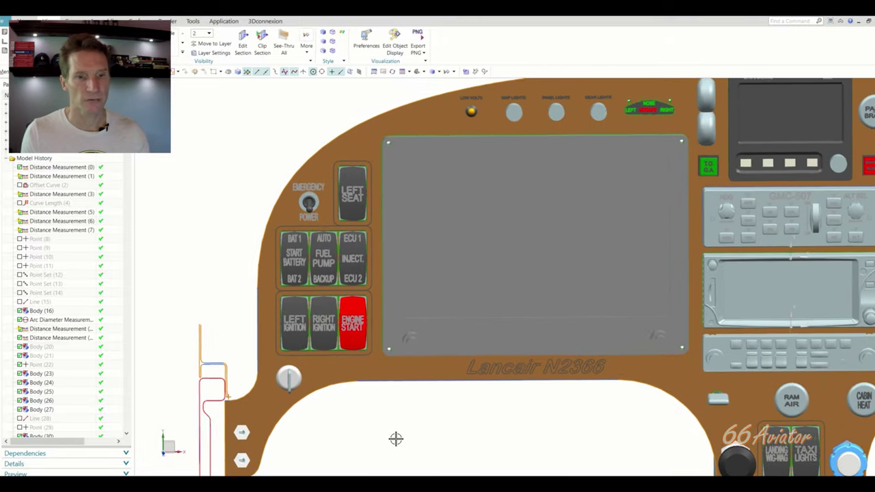
scroll(396, 438, up, 5)
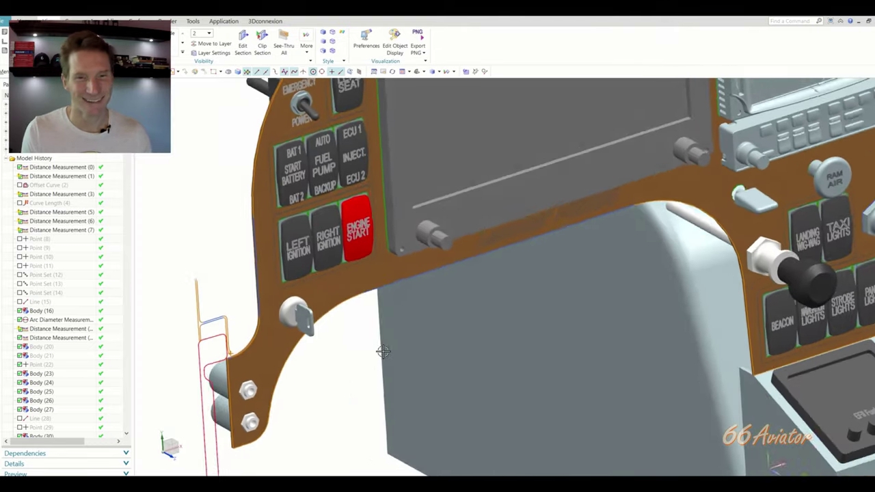
middle_drag(372, 354, 297, 318)
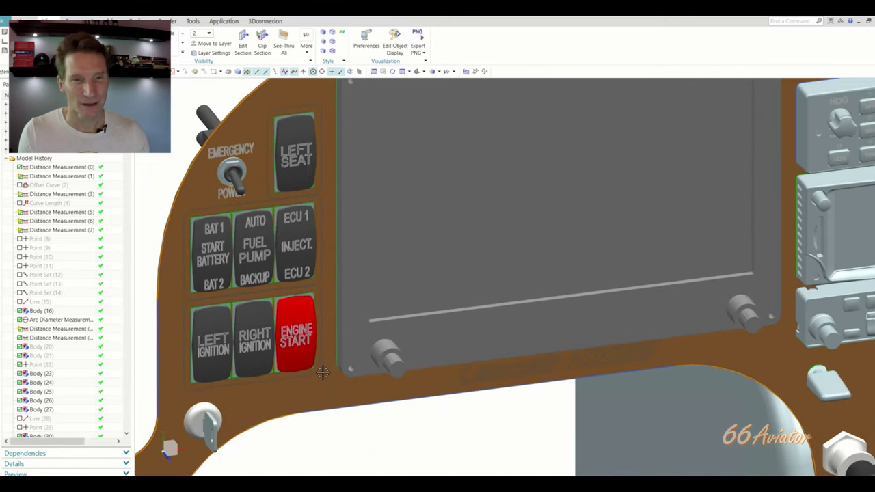
middle_drag(313, 141, 302, 193)
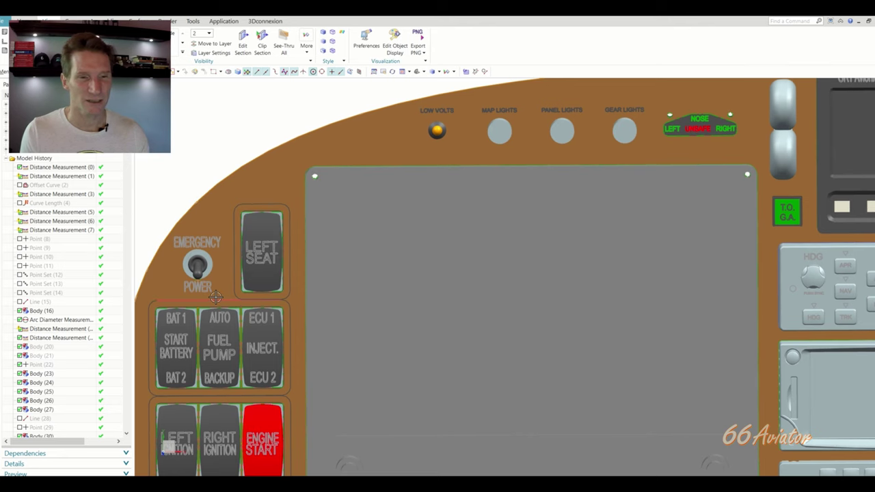
middle_drag(222, 284, 242, 266)
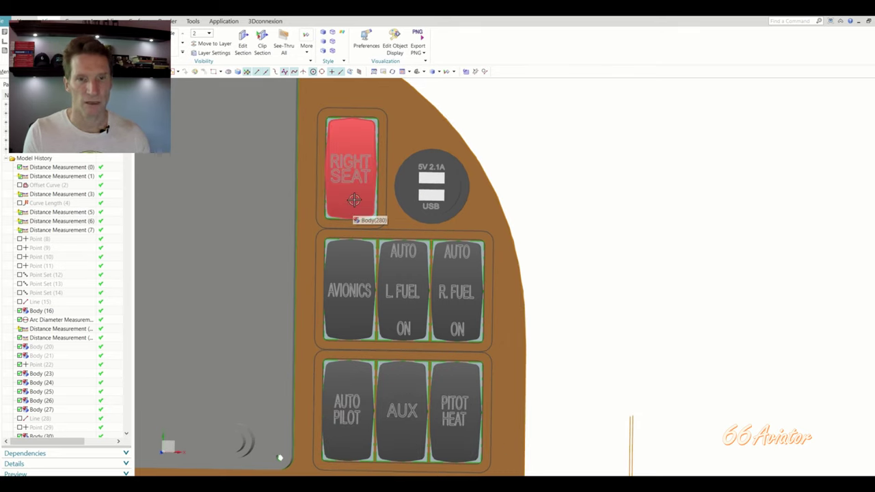
Examine the centre console light switches and the controls around the GRT Mini display, including Park Brake and Smart Glide.
scroll(354, 199, down, 4)
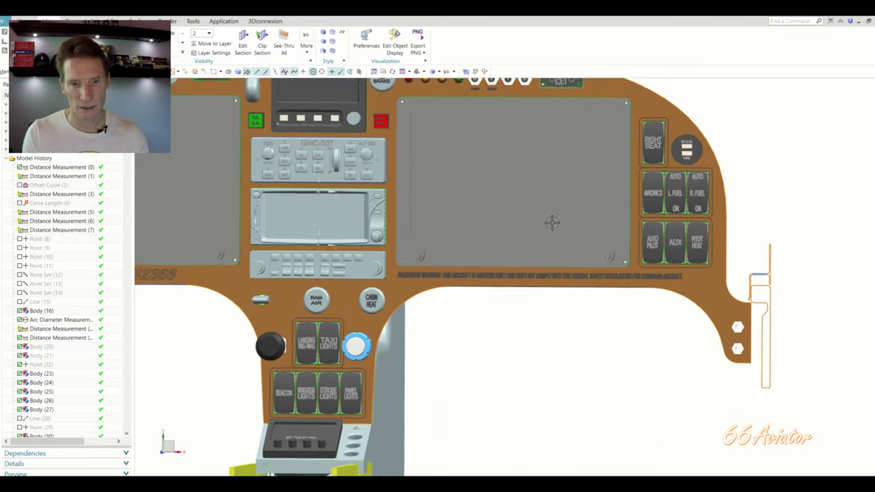
scroll(548, 274, up, 5)
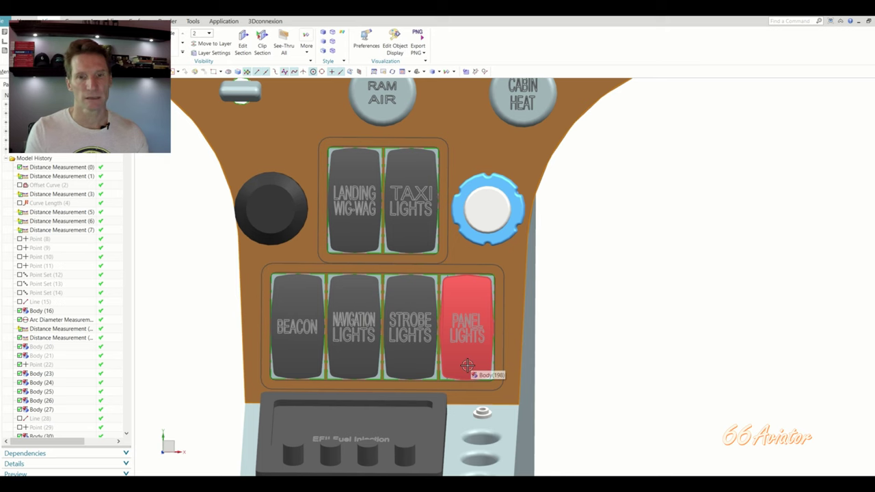
scroll(473, 361, down, 5)
scroll(518, 204, up, 5)
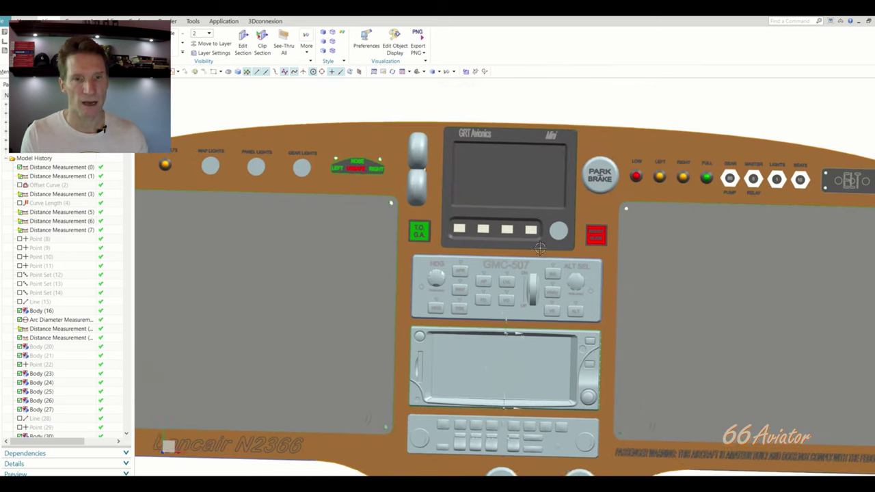
scroll(518, 204, up, 3)
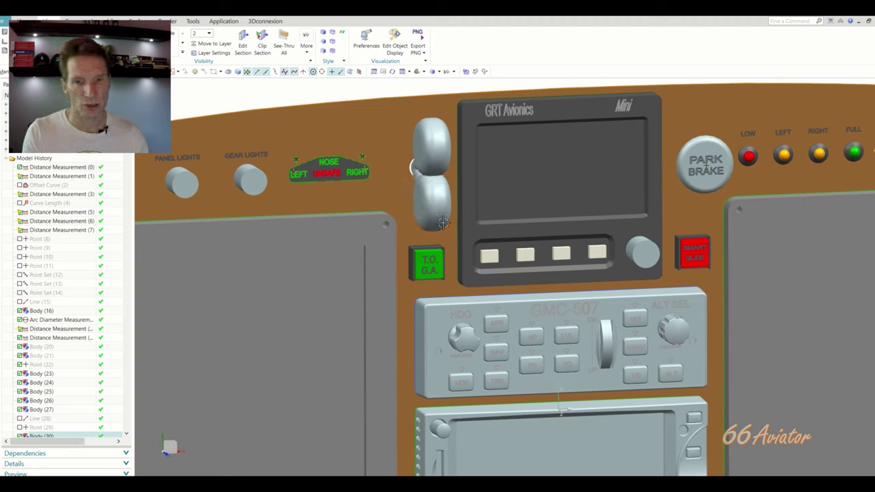
scroll(734, 232, down, 5)
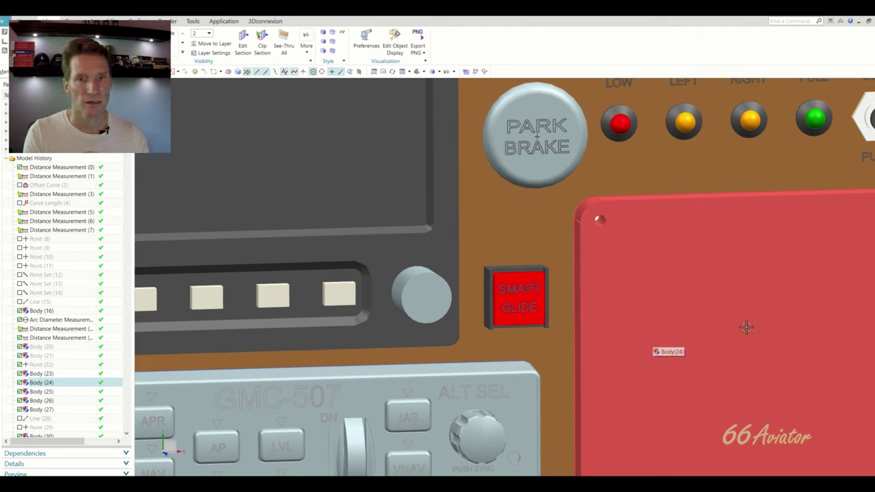
key(Escape)
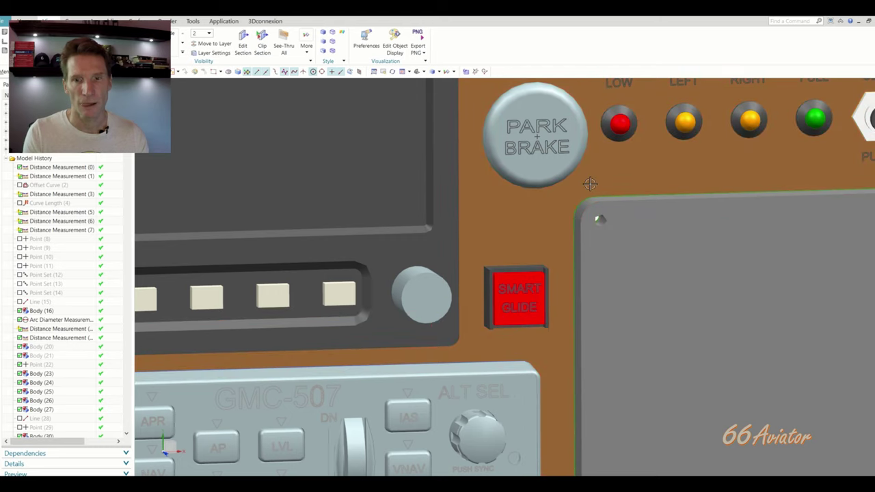
scroll(511, 216, down, 3)
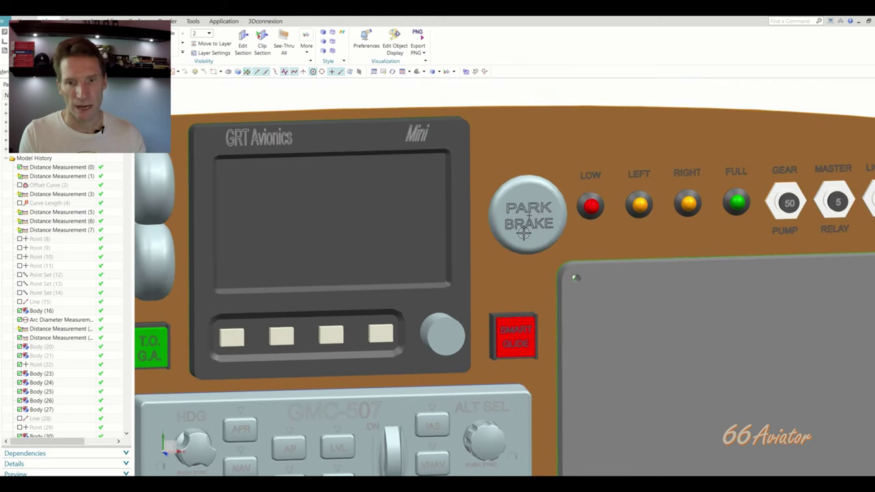
Examine the upper row beside the GRT Mini display, including the Park Brake, coloured indicator lights, circuit breakers and ELT control.
scroll(528, 231, down, 2)
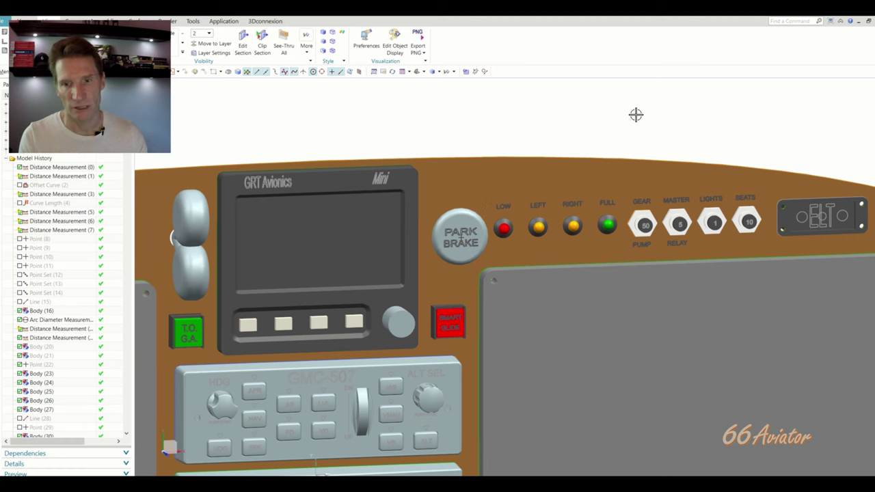
middle_drag(721, 100, 684, 125)
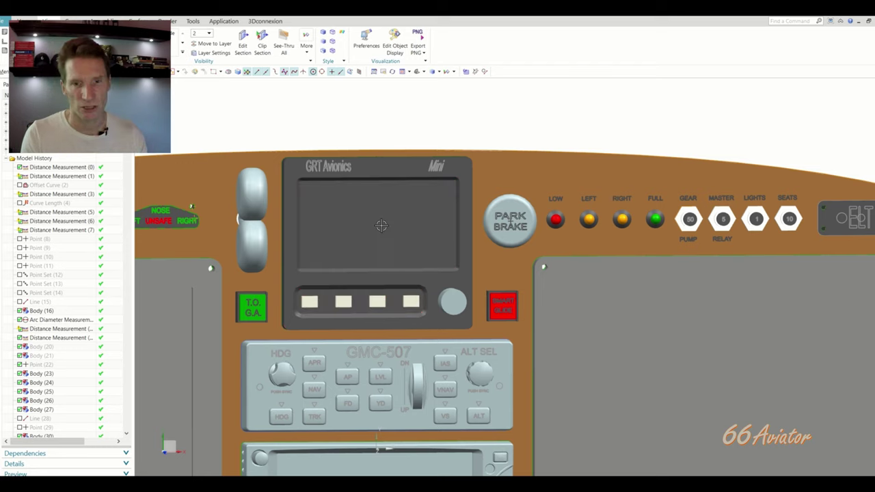
scroll(576, 117, down, 2)
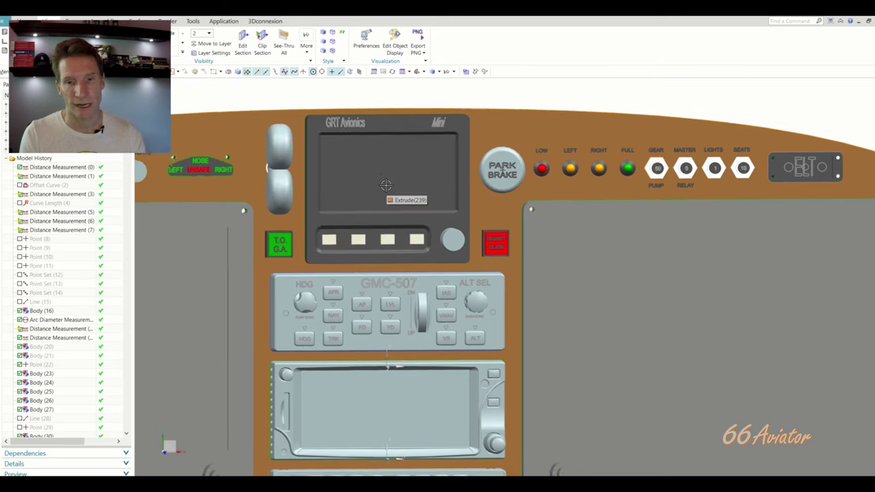
scroll(470, 189, up, 5)
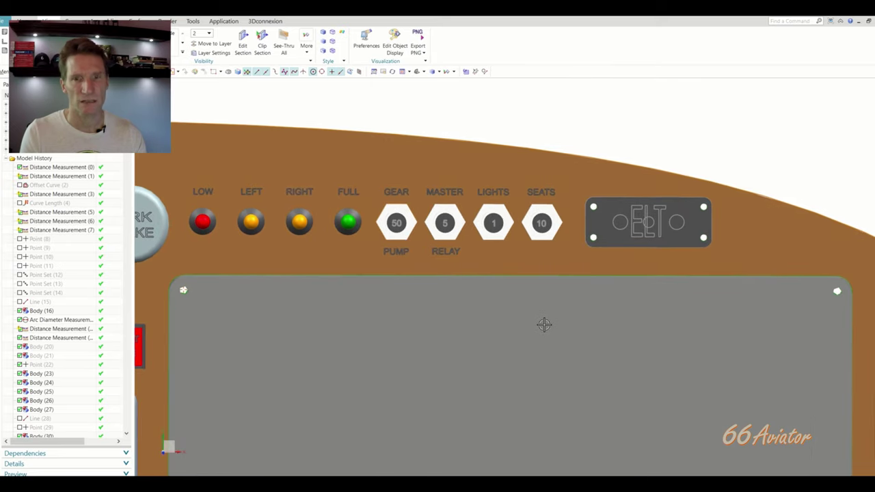
click(543, 324)
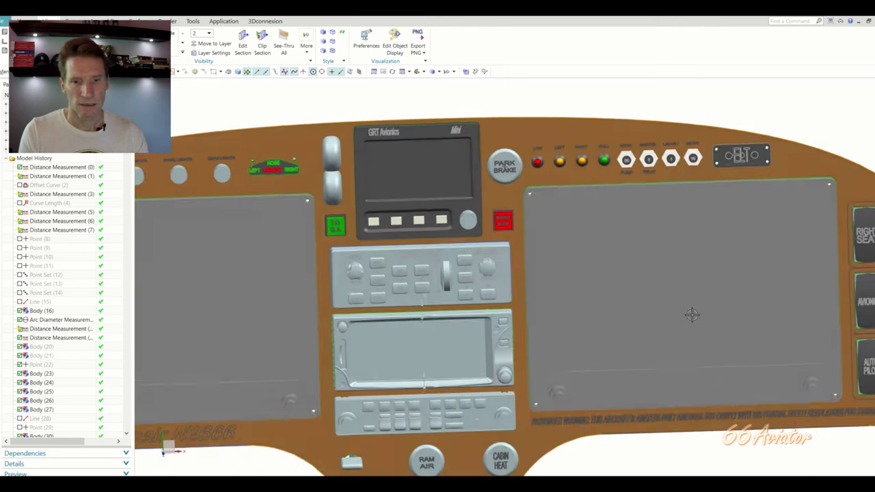
Examine the centre stack from the GMC-507 controller through the units beneath it to the Ram Air and Cabin Heat knobs.
scroll(367, 282, up, 5)
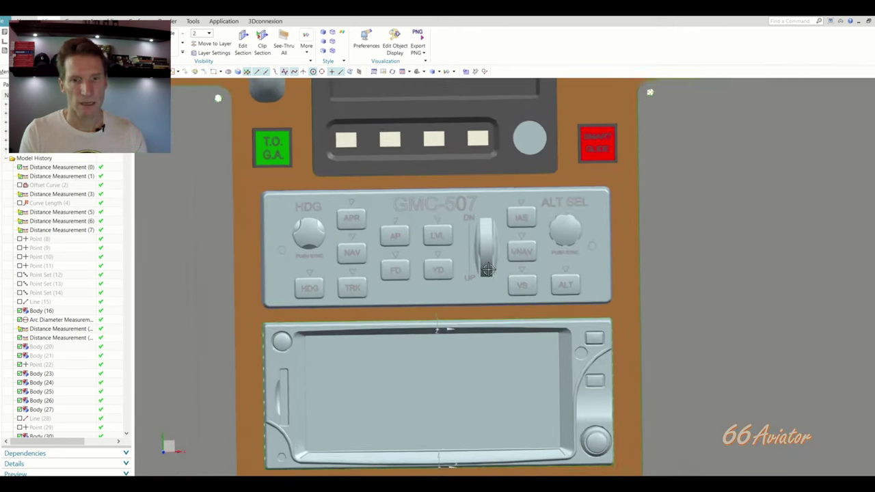
scroll(472, 207, up, 1)
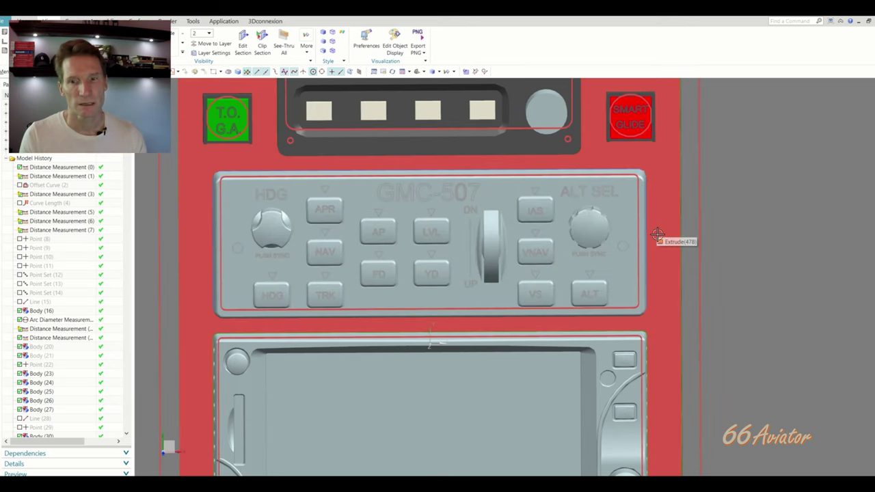
scroll(463, 198, down, 2)
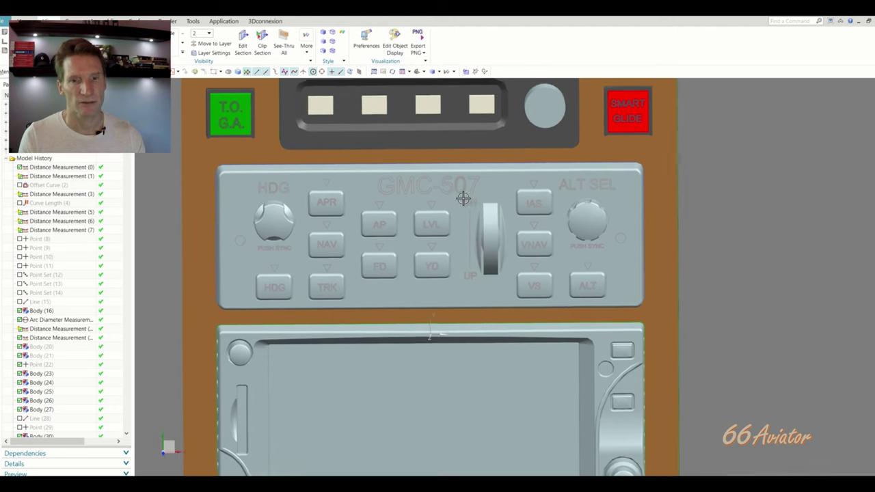
scroll(463, 198, down, 1)
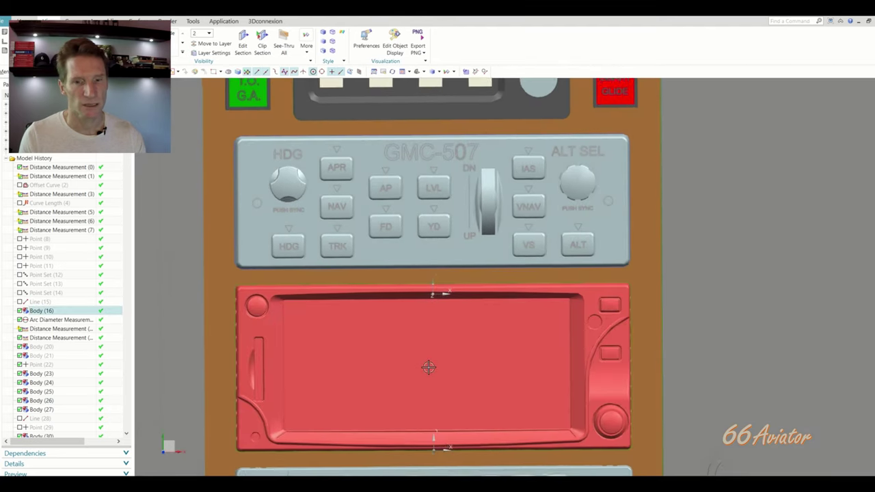
scroll(428, 367, down, 1)
scroll(442, 321, down, 3)
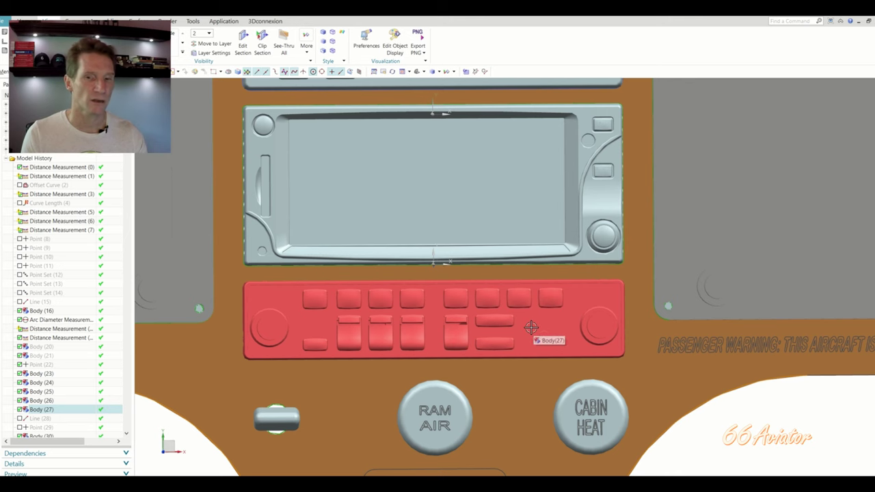
scroll(531, 327, down, 3)
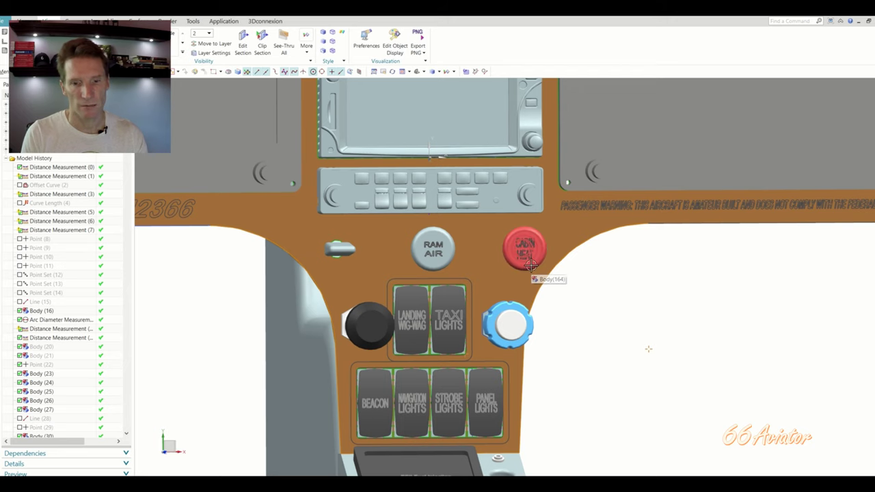
Examine the lower console's light switches and the EFII Fuel Injection display mounted on the sloped plate below them.
shift+middle_drag(569, 404, 565, 252)
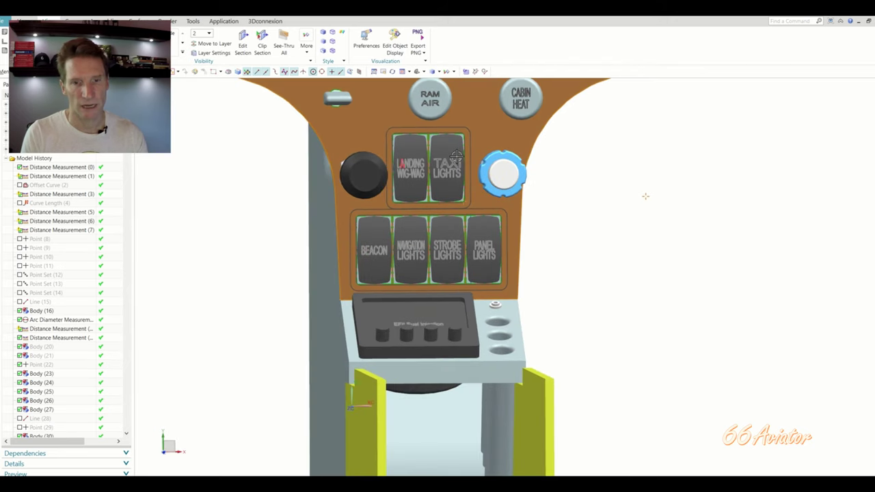
shift+middle_drag(608, 350, 609, 316)
scroll(603, 316, down, 2)
scroll(621, 281, up, 7)
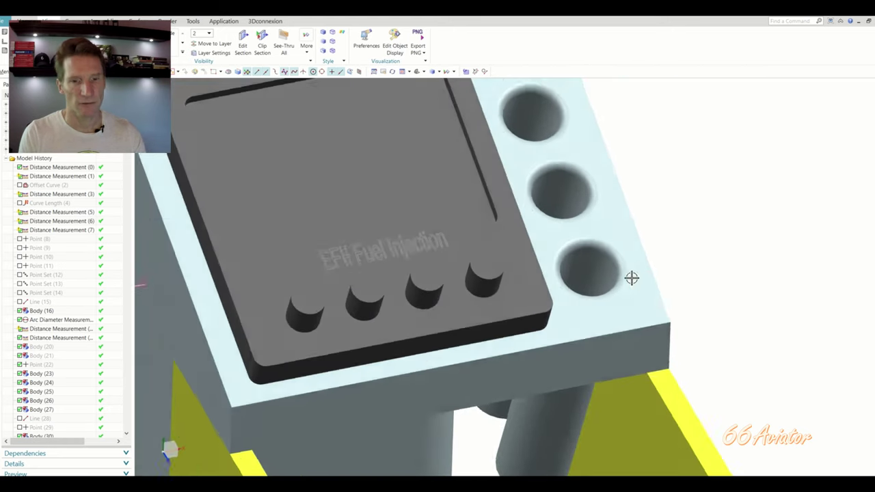
middle_drag(632, 278, 696, 265)
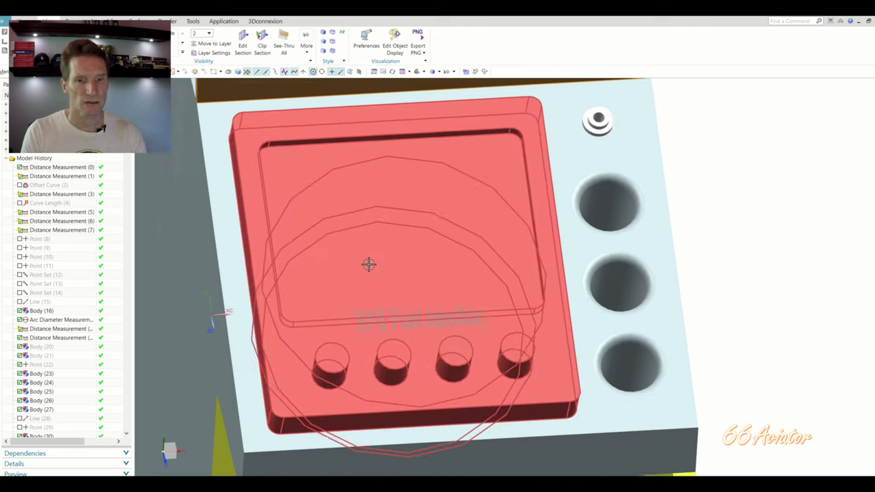
scroll(368, 265, down, 1)
middle_drag(365, 262, 506, 262)
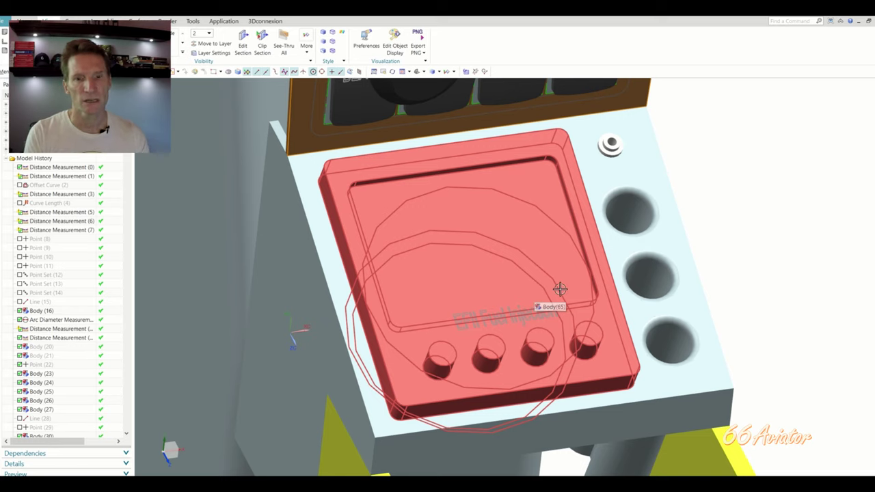
Examine the sloped console plate at an angle, including the black and blue control knobs, three round holes and small round jack.
scroll(753, 291, down, 6)
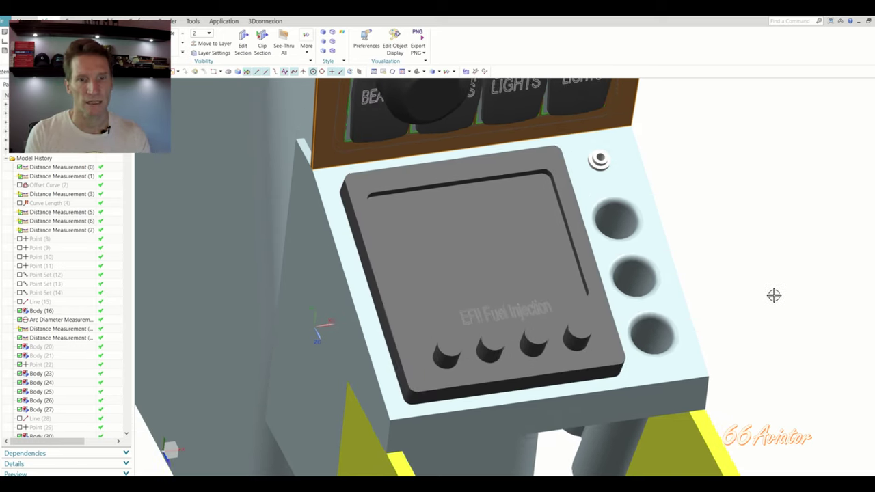
middle_drag(773, 296, 771, 294)
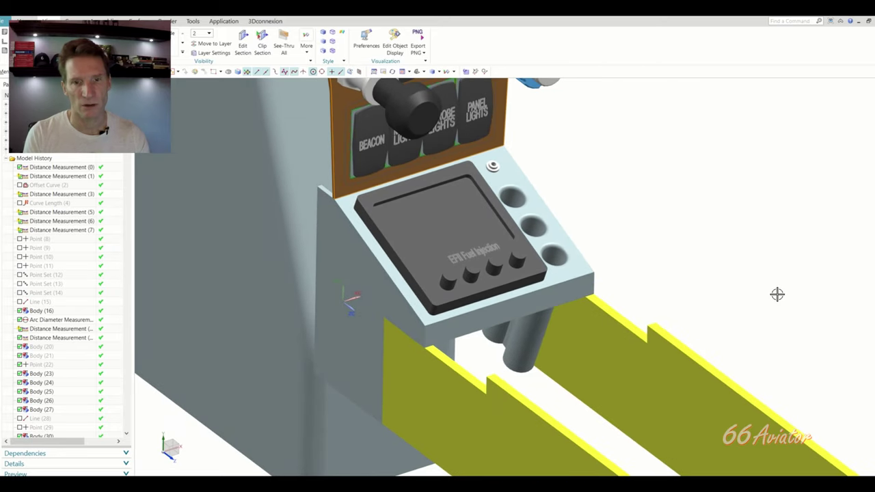
scroll(453, 249, down, 3)
middle_drag(456, 253, 795, 194)
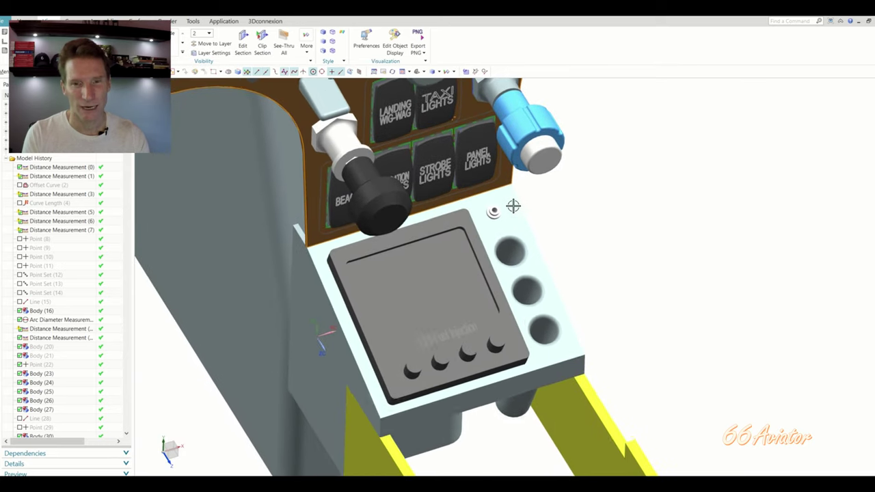
scroll(516, 226, up, 5)
scroll(505, 236, up, 1)
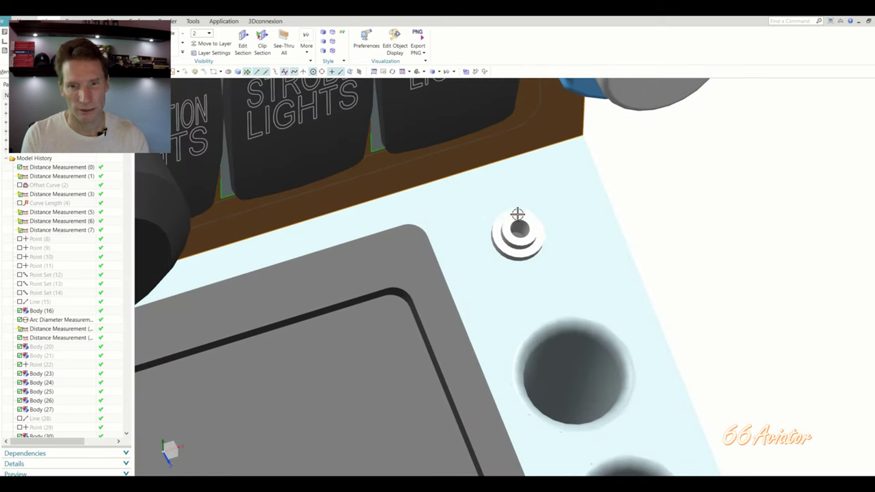
scroll(745, 251, down, 10)
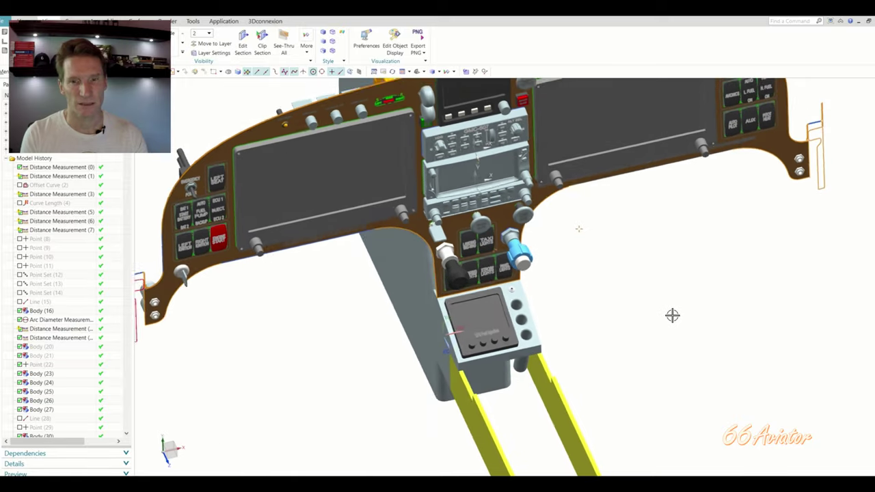
Examine the panel's outer mounting legs, with their hex fasteners and the adjacent side-structure profiles, then the whole panel from the front.
middle_drag(673, 315, 671, 353)
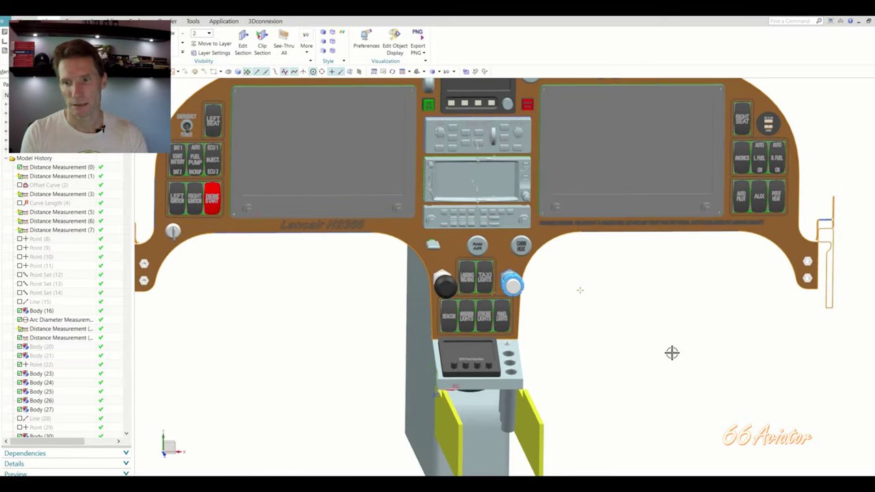
scroll(644, 344, up, 3)
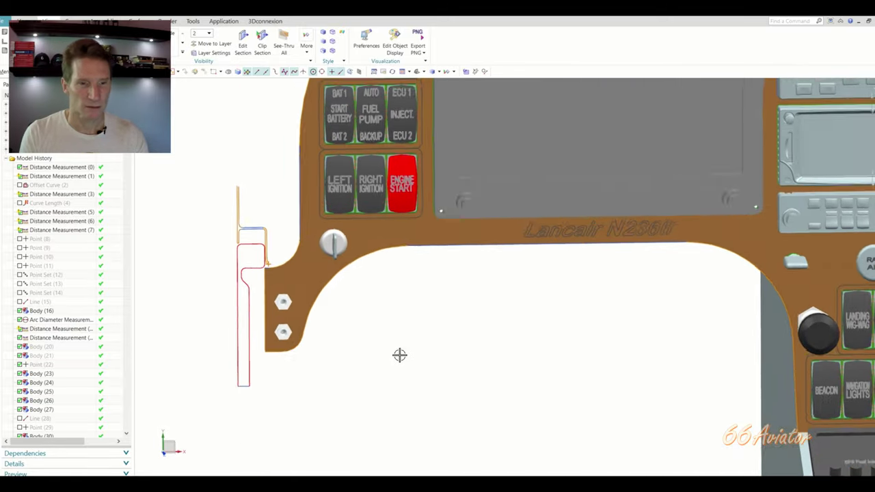
scroll(403, 362, up, 6)
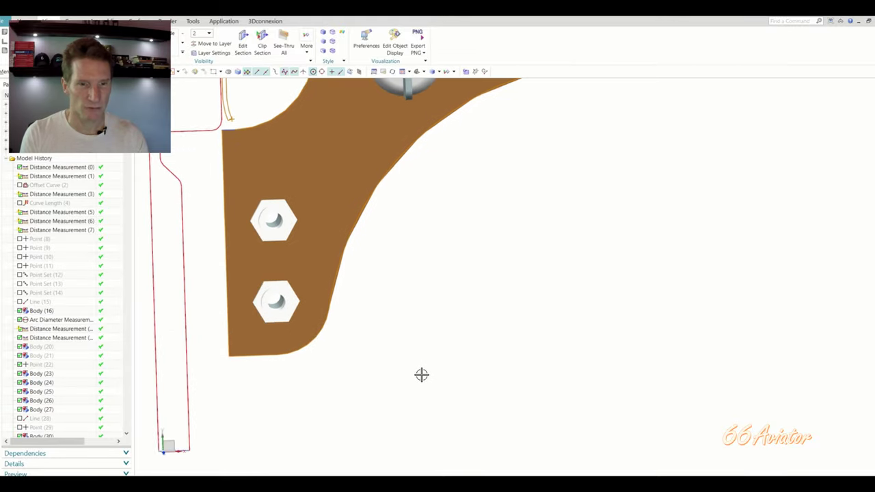
scroll(253, 306, down, 2)
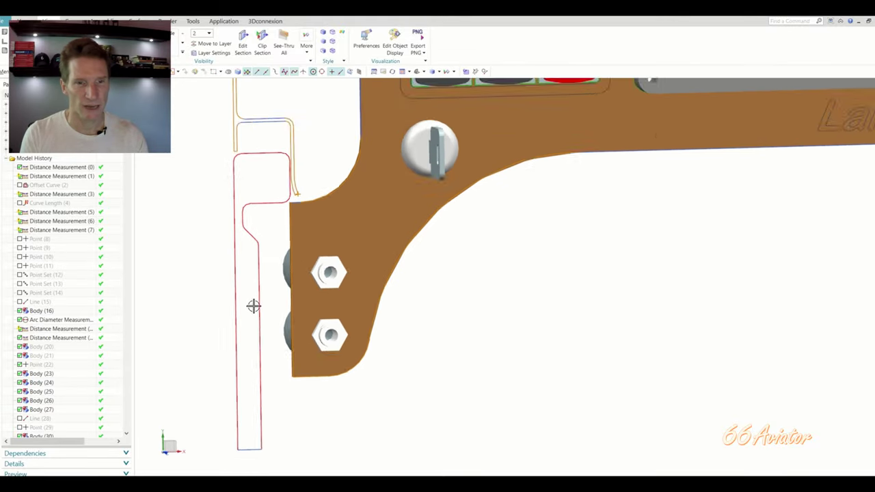
scroll(254, 306, down, 10)
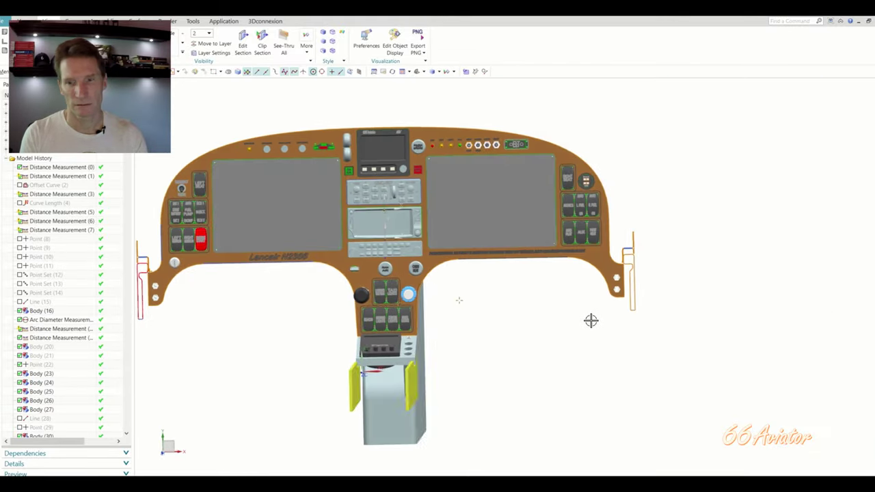
middle_drag(590, 321, 606, 289)
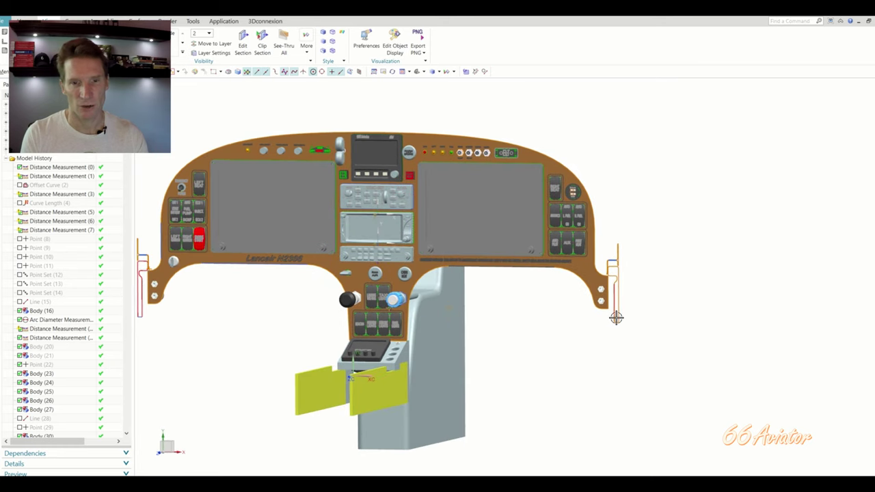
key(F8)
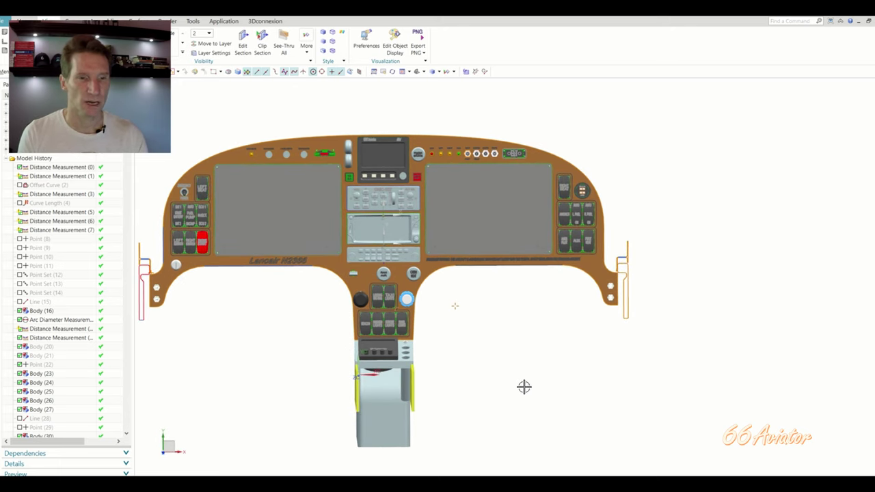
Examine the co-pilot side switches, including Right Seat, Avionics, L. Fuel, R. Fuel and Pitot Heat, and the USB charging port.
scroll(523, 387, up, 3)
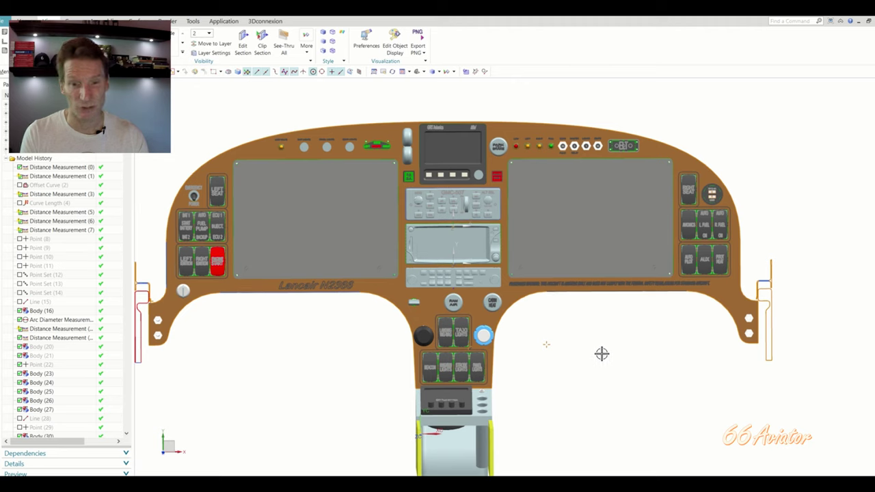
scroll(601, 353, up, 10)
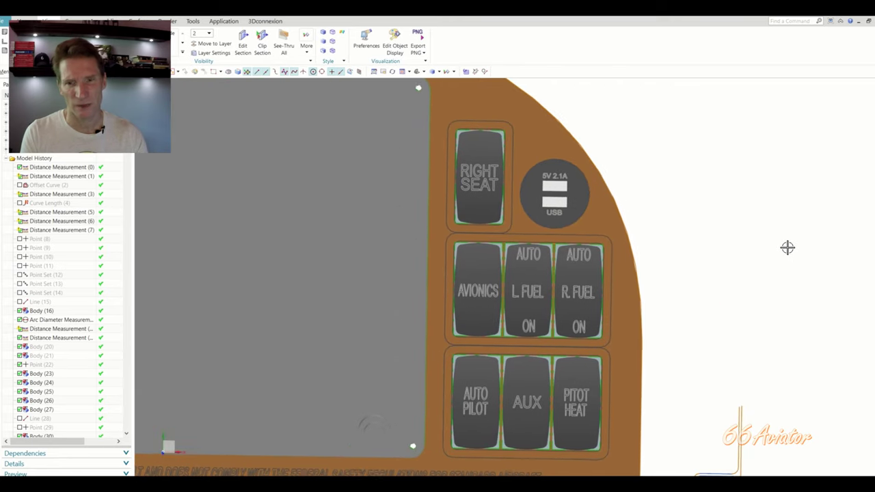
scroll(787, 260, up, 3)
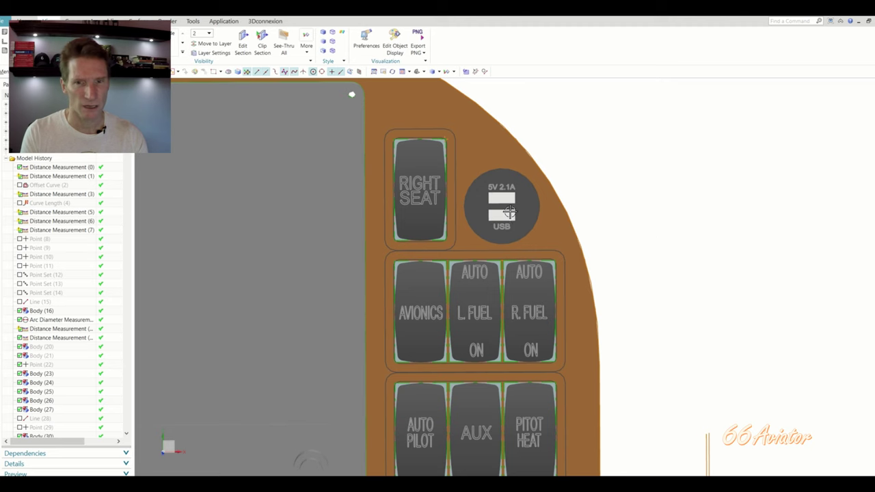
scroll(734, 294, down, 5)
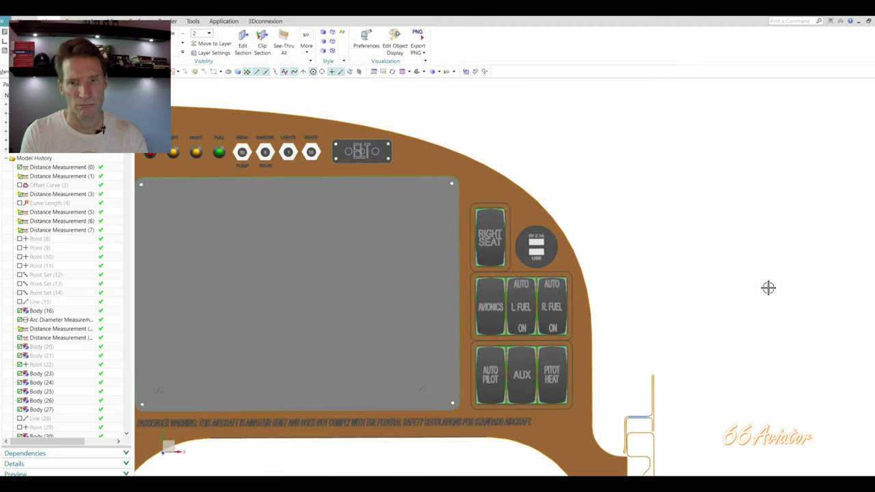
scroll(738, 291, down, 2)
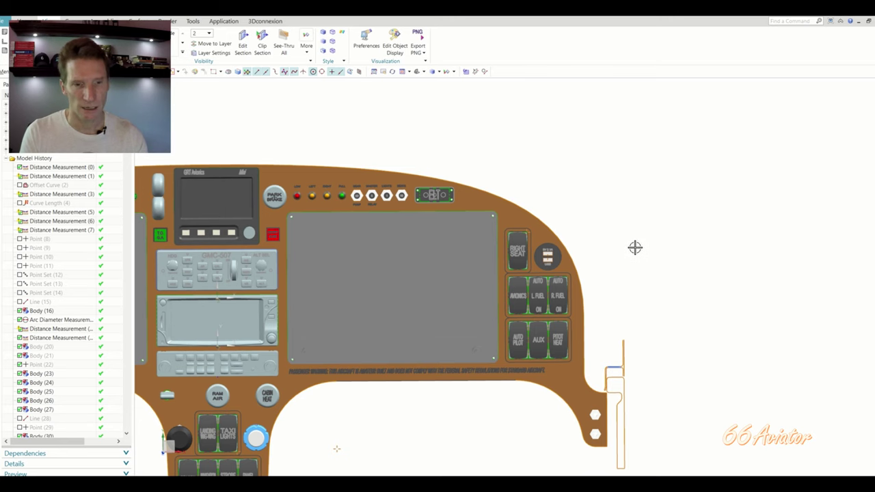
scroll(683, 243, down, 1)
shift+middle_drag(686, 244, 777, 292)
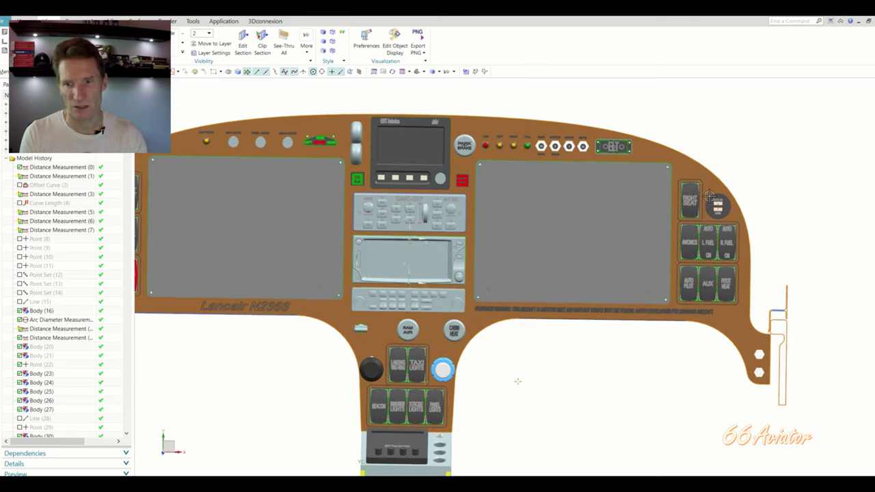
scroll(763, 202, up, 5)
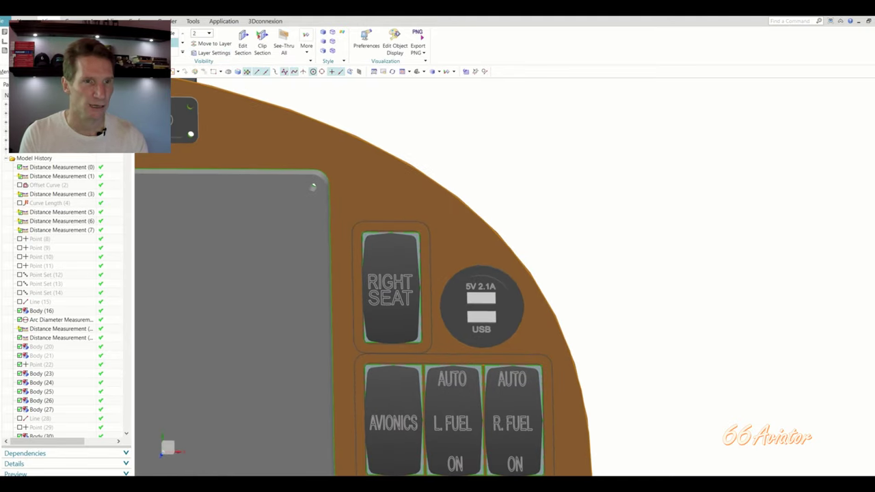
Show the hidden blank rocker switch between the Right Seat switch and the USB charging port.
click(164, 52)
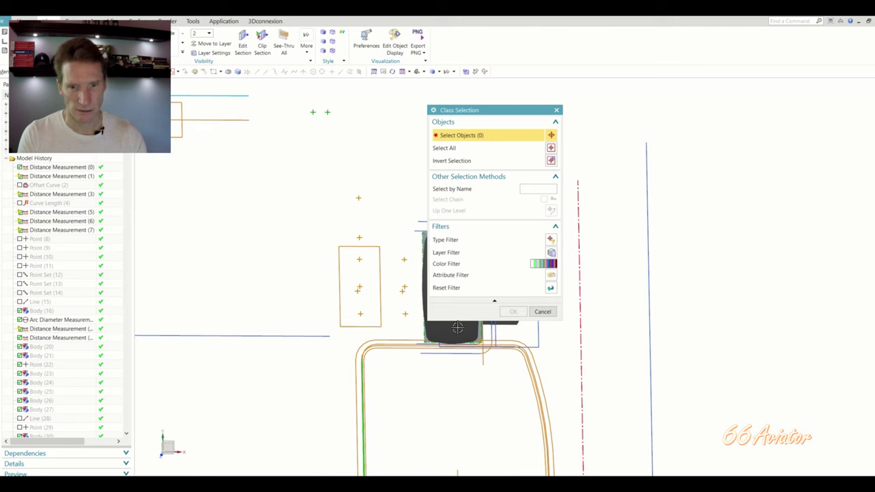
middle_drag(455, 325, 462, 350)
click(408, 370)
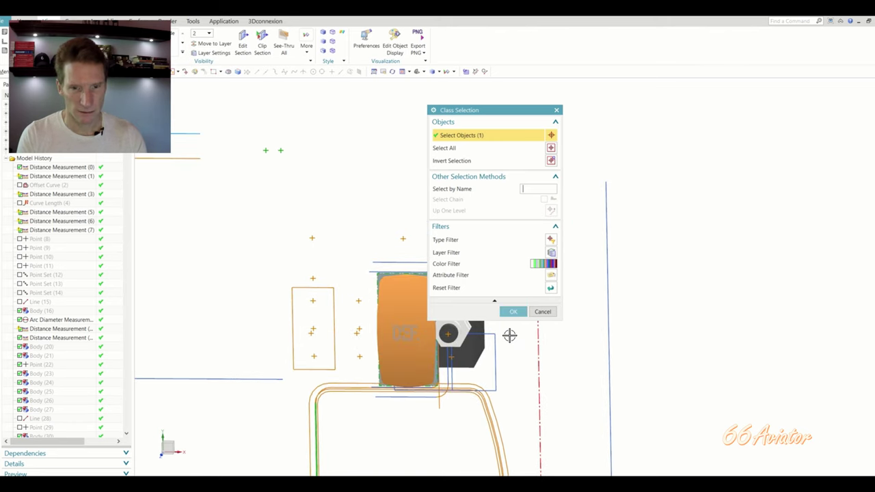
click(514, 312)
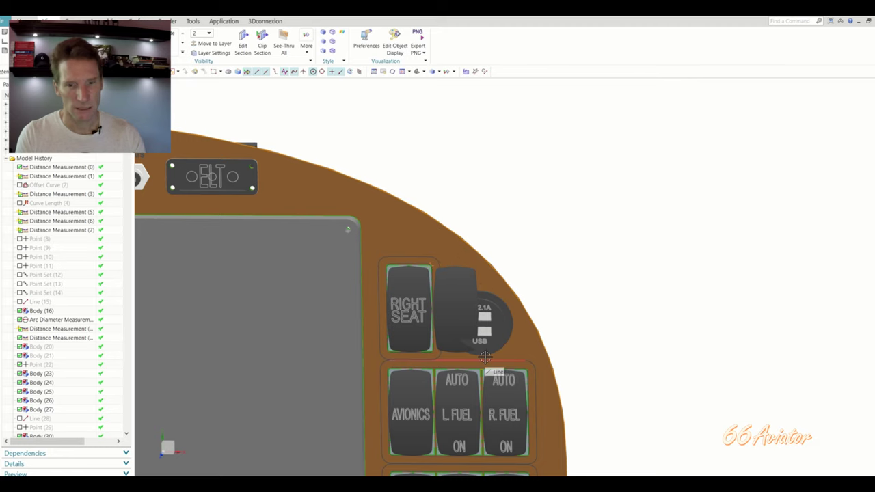
Examine the blank rocker switch's fit against the USB charging port and curved panel edge, then the whole panel from the front.
scroll(605, 319, down, 1)
scroll(605, 320, down, 1)
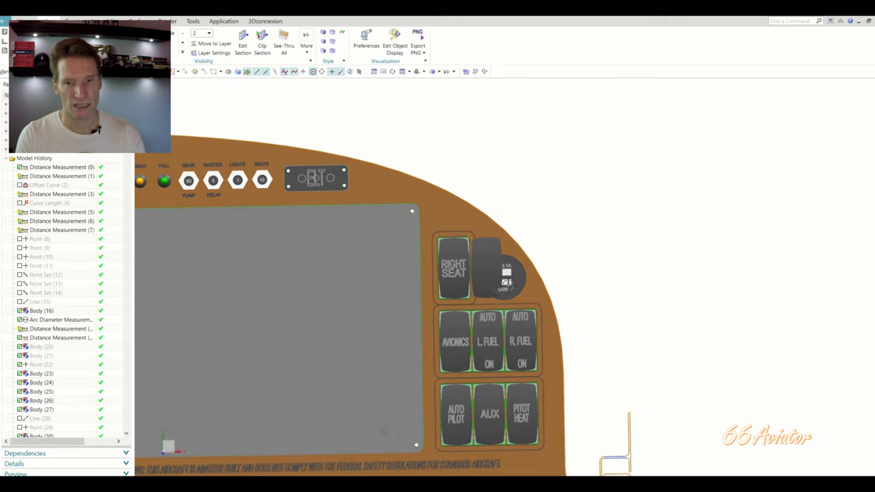
scroll(532, 285, down, 1)
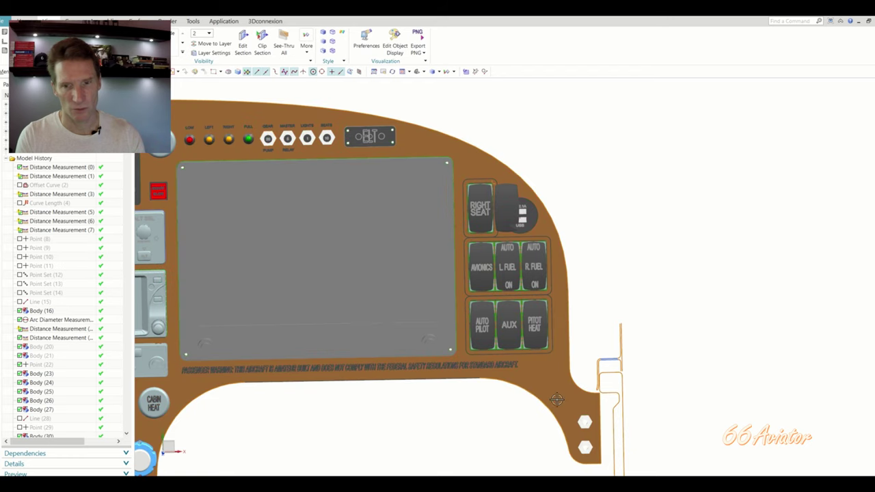
click(545, 377)
key(Escape)
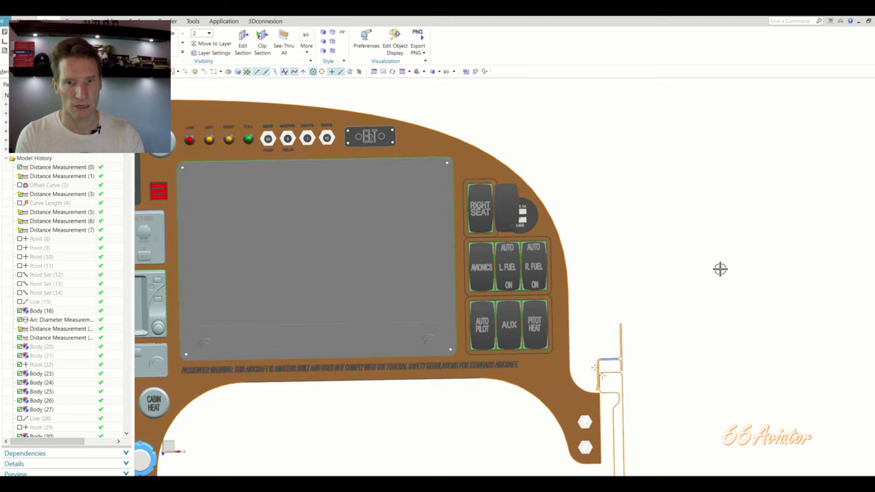
scroll(734, 244, down, 5)
scroll(737, 234, down, 2)
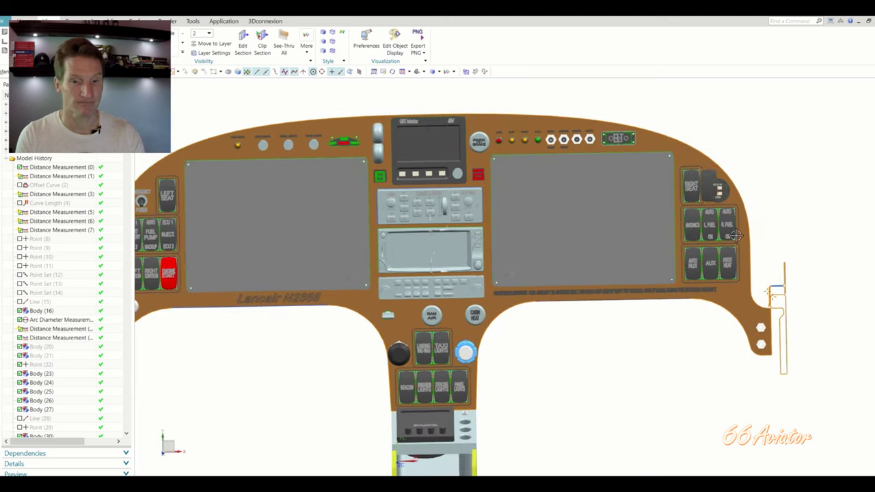
Examine the lower console from the front and side, including the sloped EFII Fuel Injection plate and how it meets the yellow side plates.
middle_drag(662, 390, 649, 389)
scroll(553, 272, up, 2)
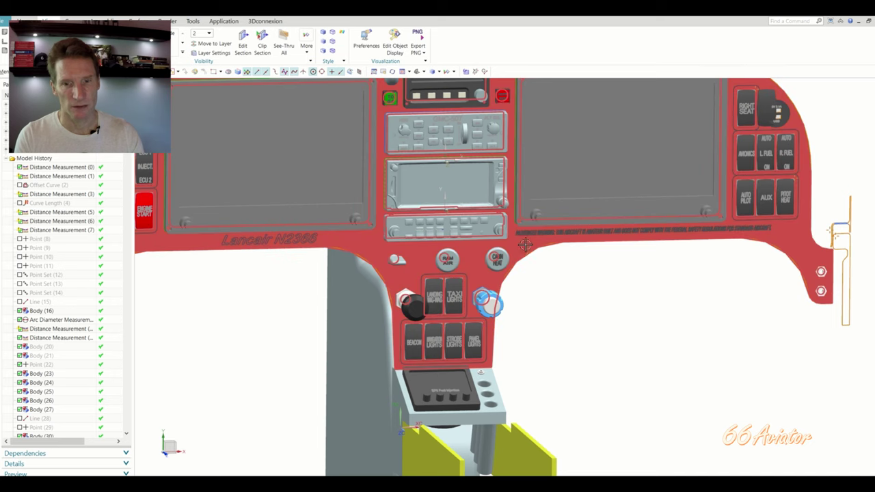
scroll(502, 348, down, 1)
middle_drag(502, 348, 524, 370)
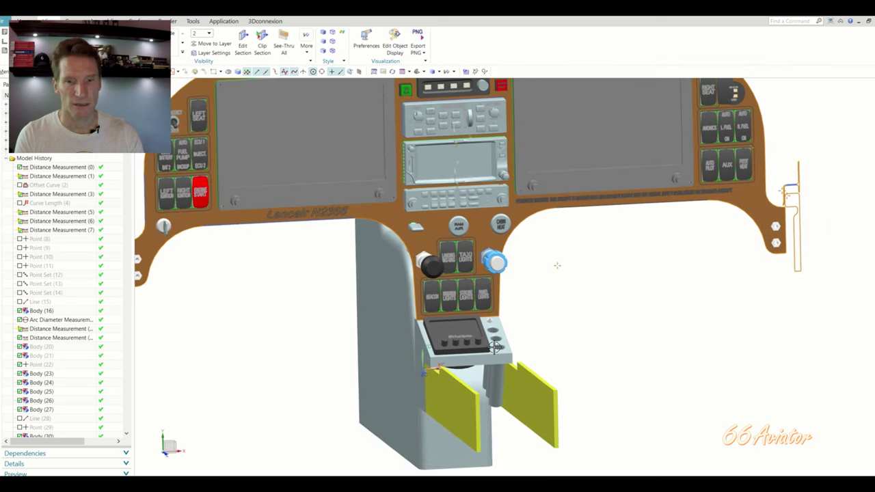
scroll(524, 370, up, 3)
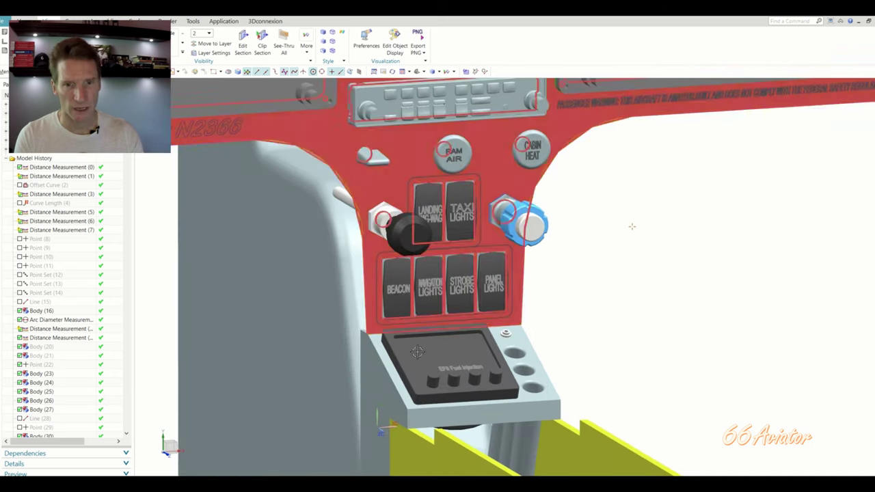
middle_drag(401, 180, 507, 373)
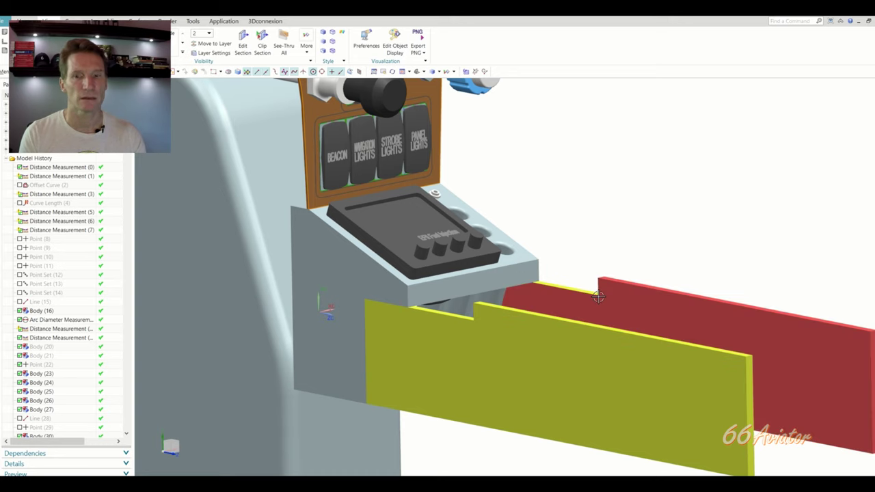
middle_drag(599, 297, 531, 276)
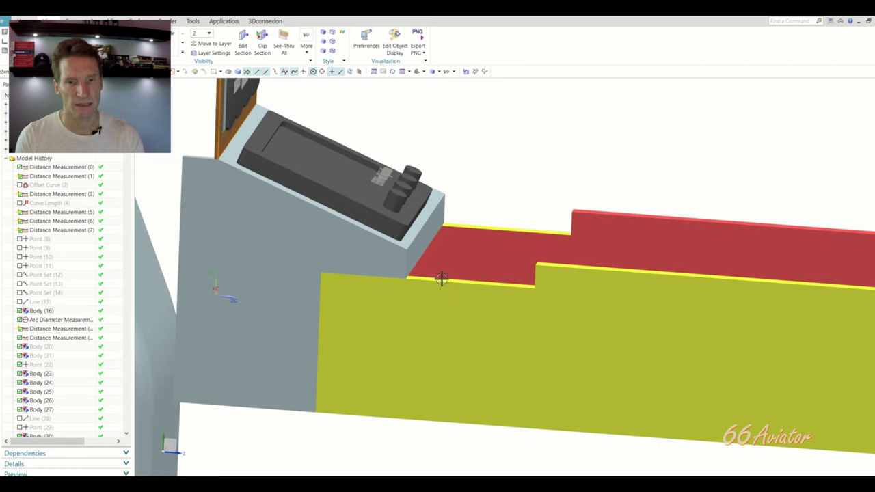
middle_drag(399, 341, 474, 369)
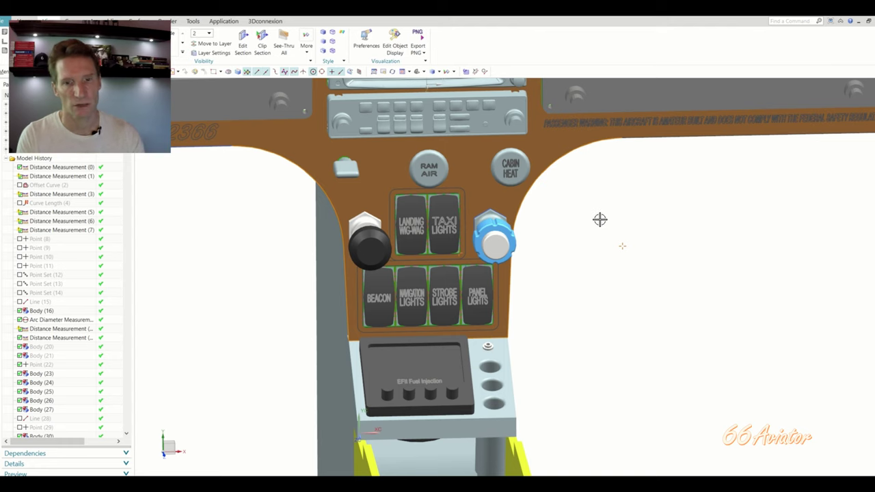
middle_drag(575, 217, 592, 206)
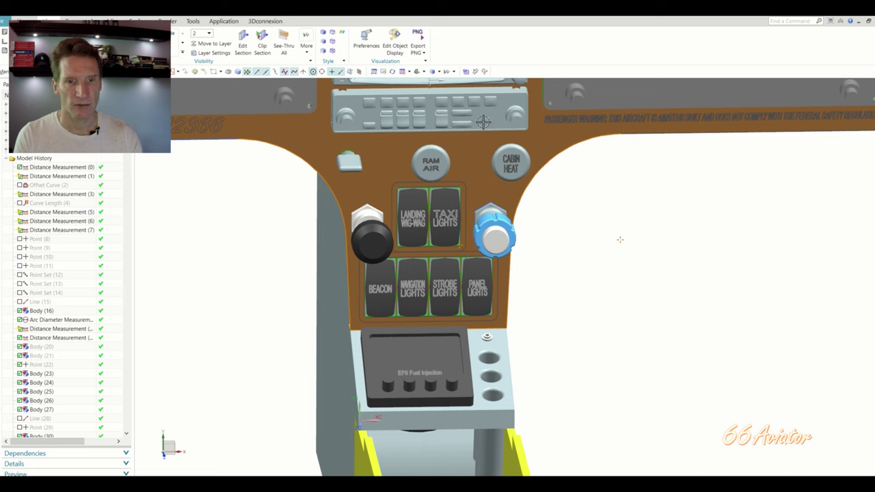
scroll(656, 333, down, 3)
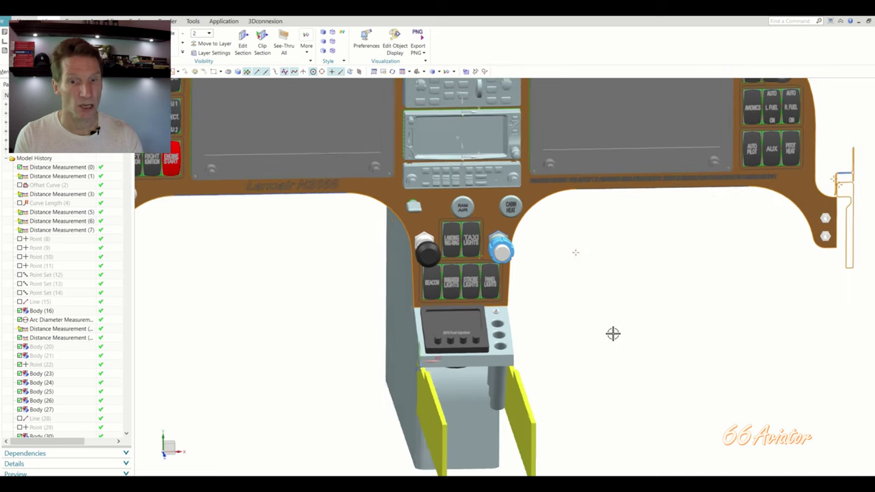
middle_drag(613, 335, 661, 319)
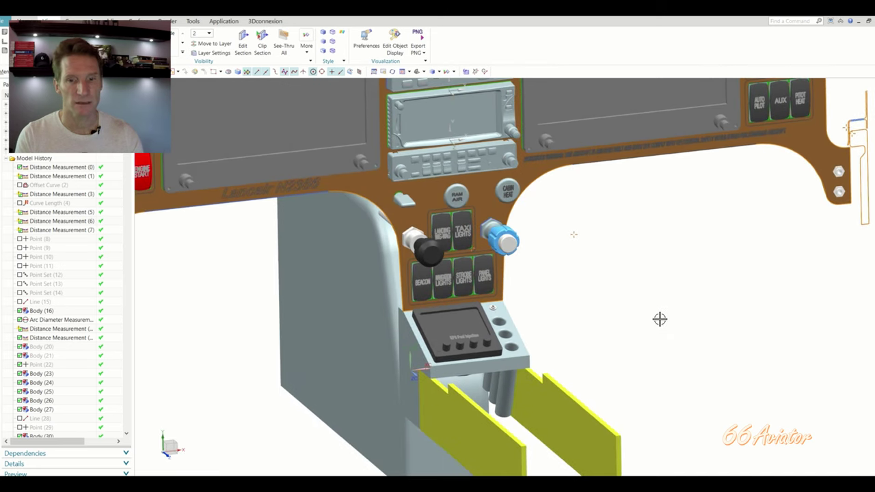